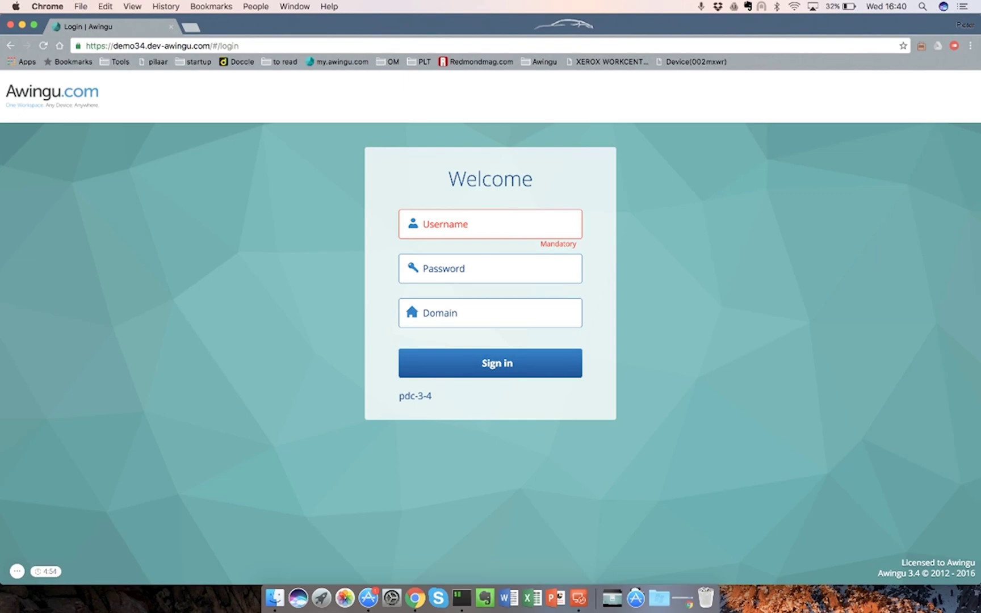
Sign in to Awingu with the administrator username and password
{"action": "left_click", "coordinate": [443, 224]}
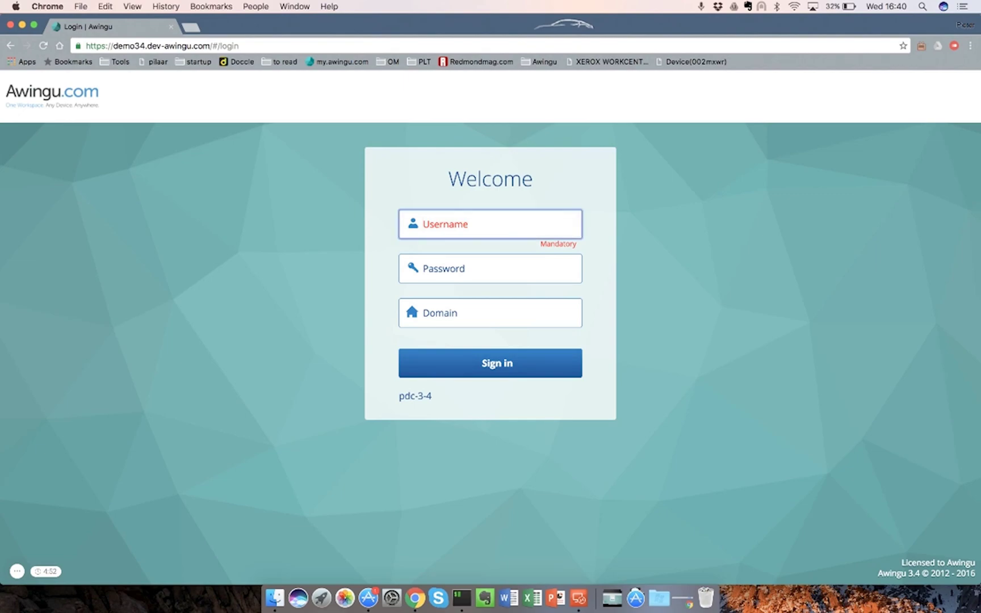
{"action": "key", "text": "Tab"}
{"action": "type", "text": "••••••••••"}
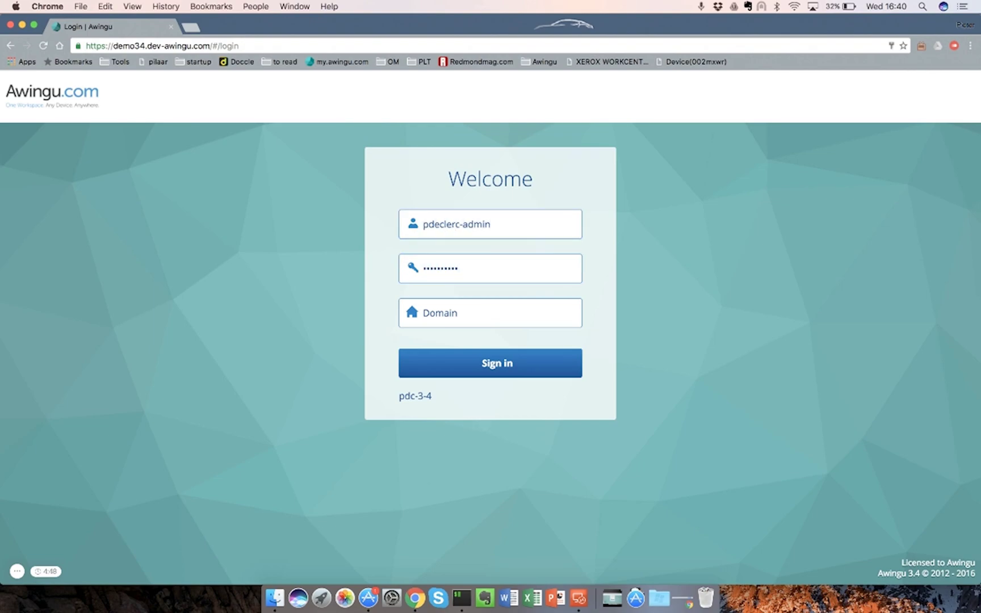
{"action": "key", "text": "Return"}
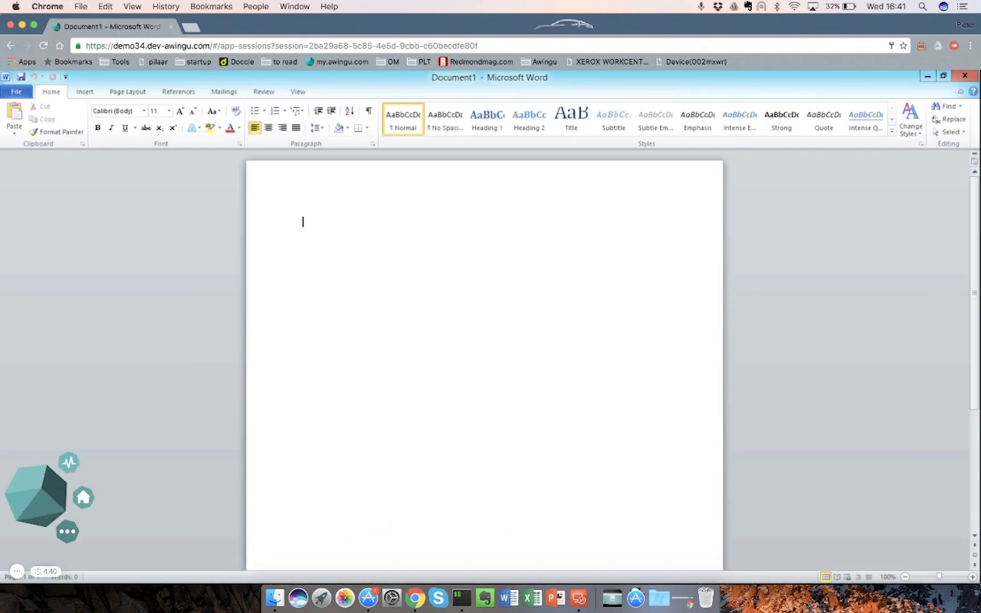
Launch Microsoft Excel and move its session into its own full-screen window
{"action": "left_click", "coordinate": [84, 496]}
{"action": "left_click", "coordinate": [389, 224]}
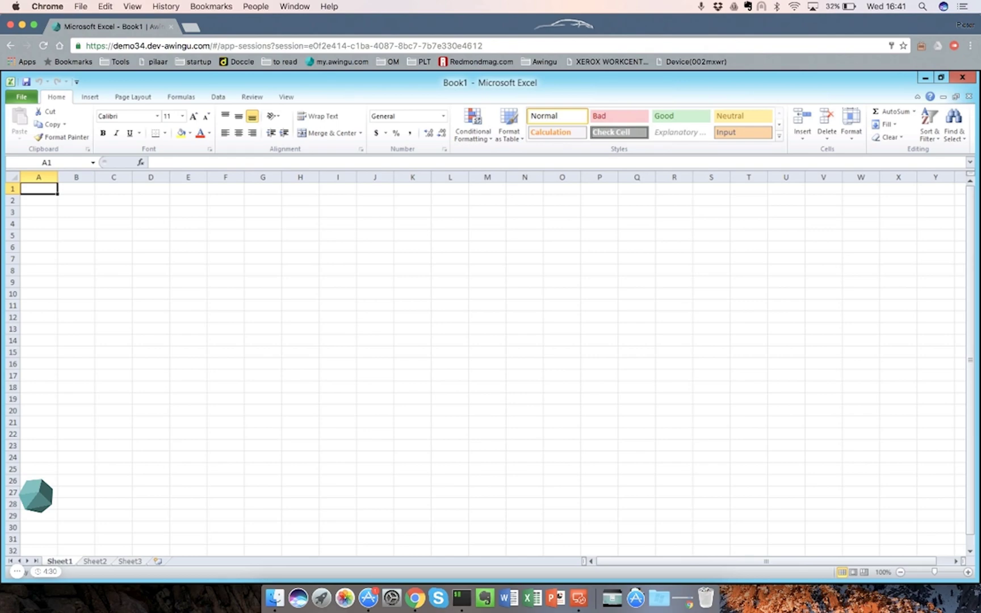
{"action": "left_click", "coordinate": [35, 496]}
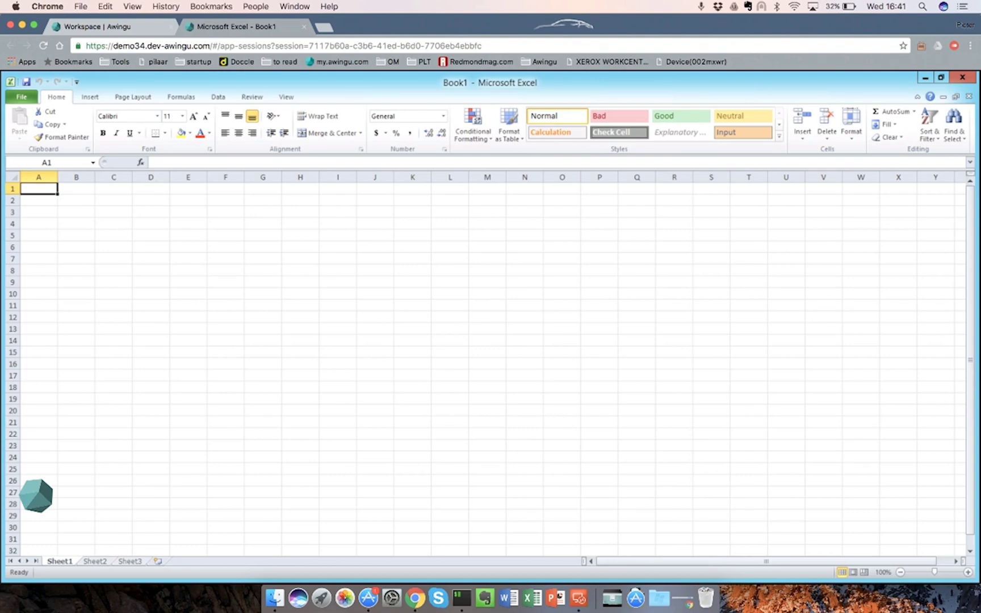
{"action": "left_click_drag", "start_coordinate": [238, 26], "coordinate": [136, 181]}
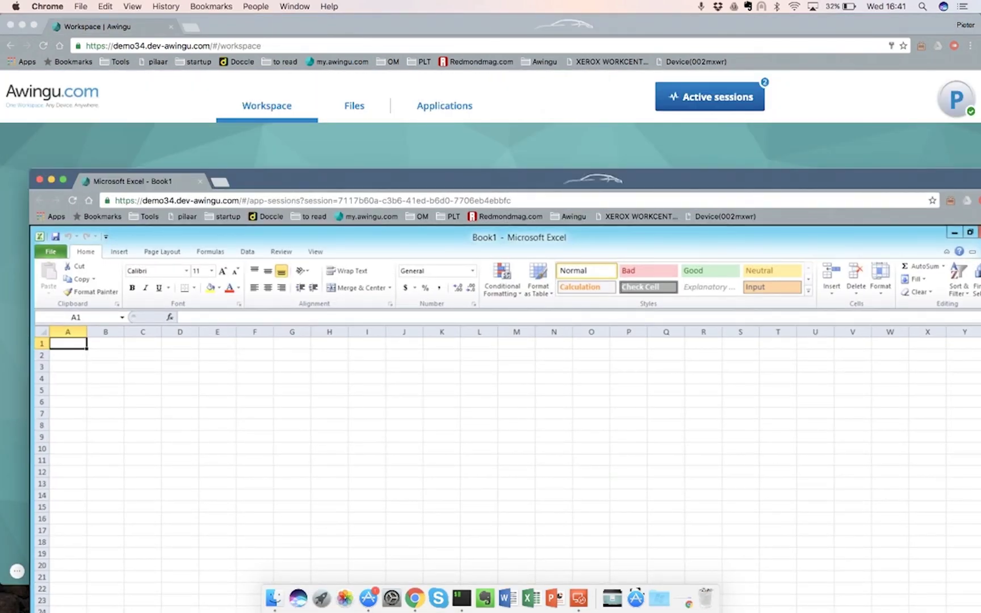
{"action": "left_click", "coordinate": [63, 179]}
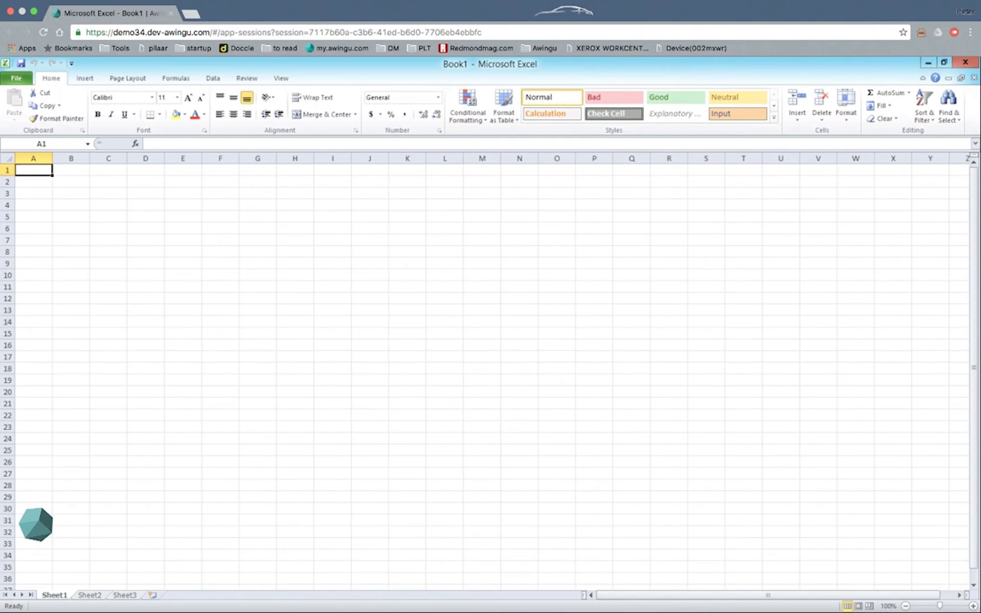
Enter 'lkjlj' in cell F3, then switch back to the workspace desktop
{"action": "left_click", "coordinate": [220, 193]}
{"action": "type", "text": "lkjlj"}
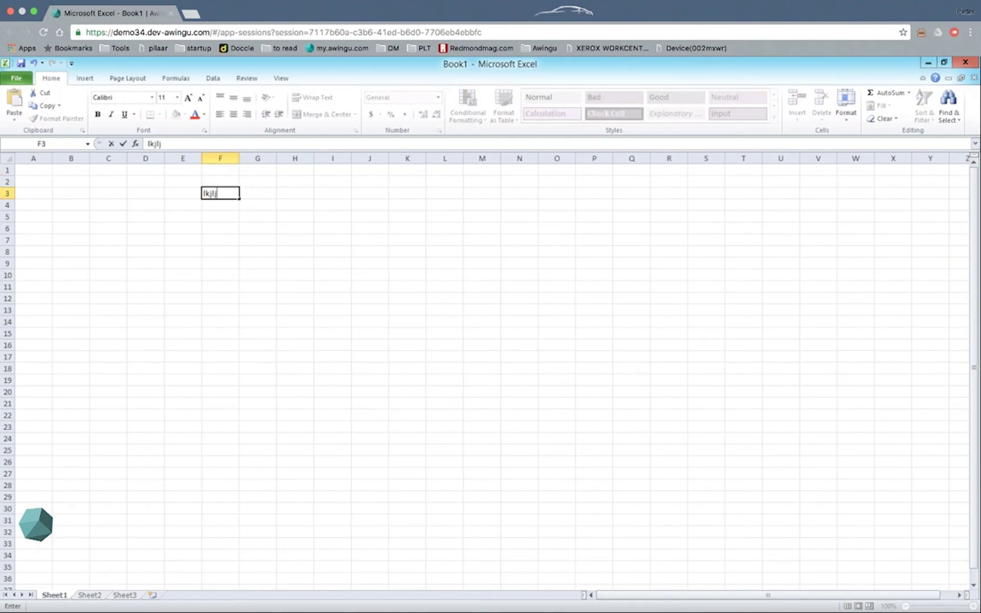
{"action": "key", "text": "ctrl+Left"}
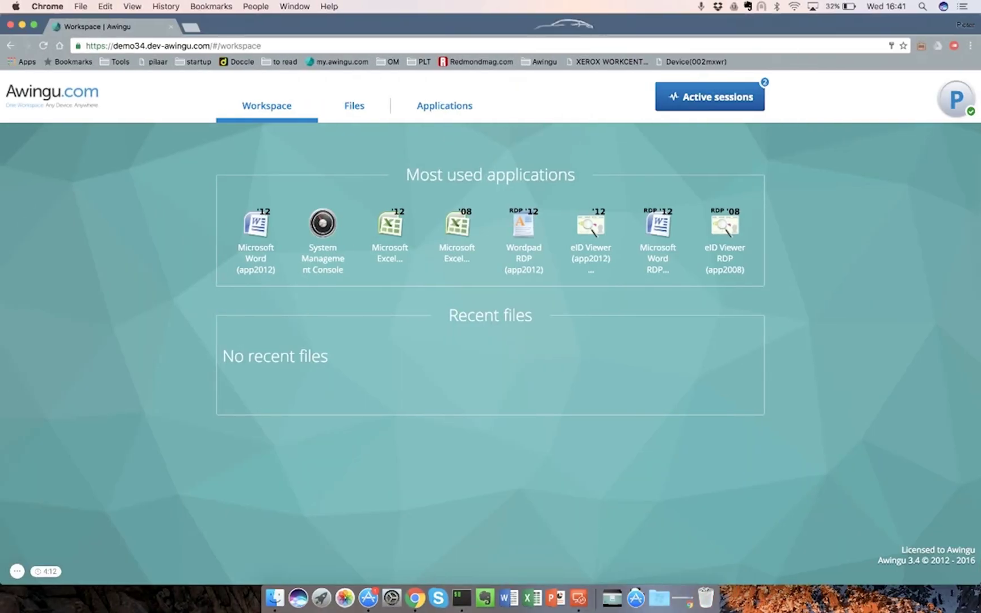
Resume the Word session from Active sessions, then open the Excel Book1 session options
{"action": "left_click", "coordinate": [709, 96]}
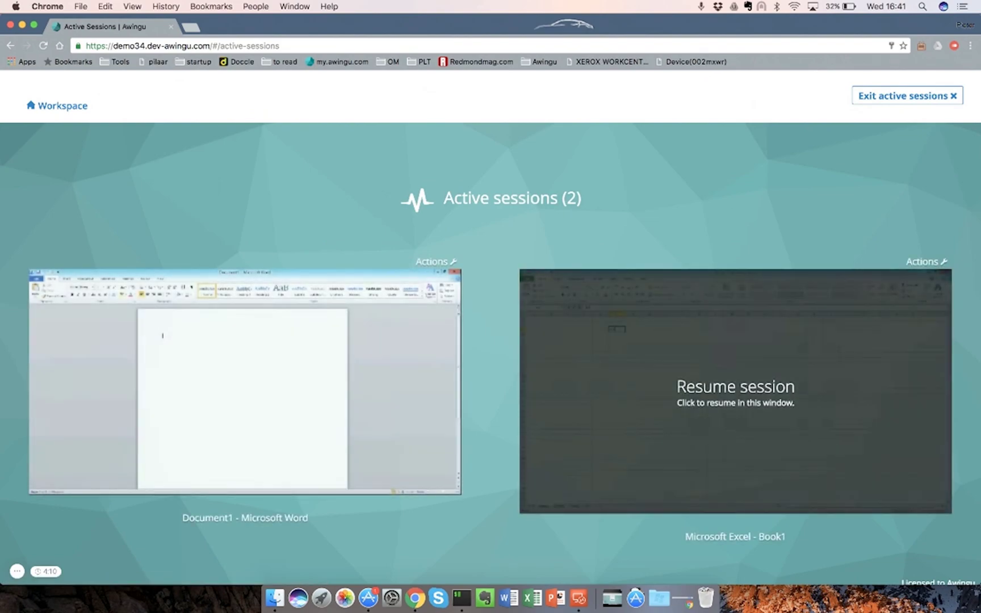
{"action": "left_click", "coordinate": [245, 381]}
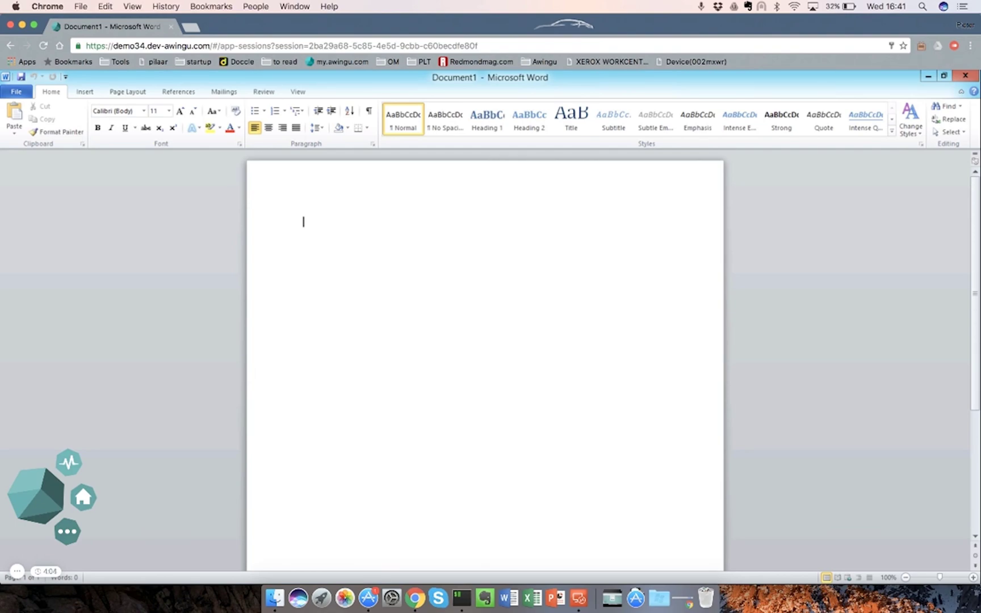
{"action": "key", "text": "ctrl+Right"}
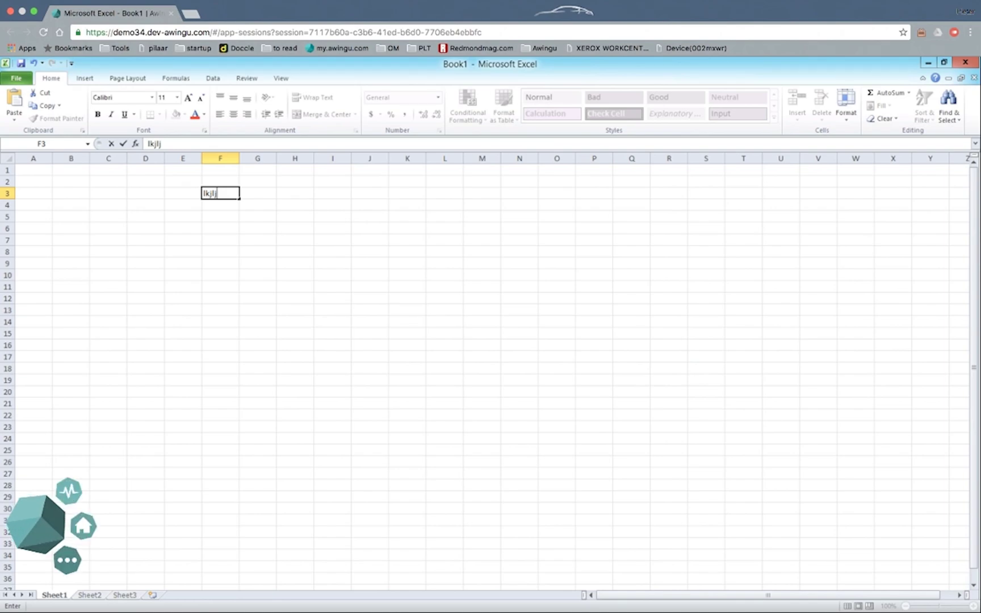
{"action": "left_click", "coordinate": [67, 560]}
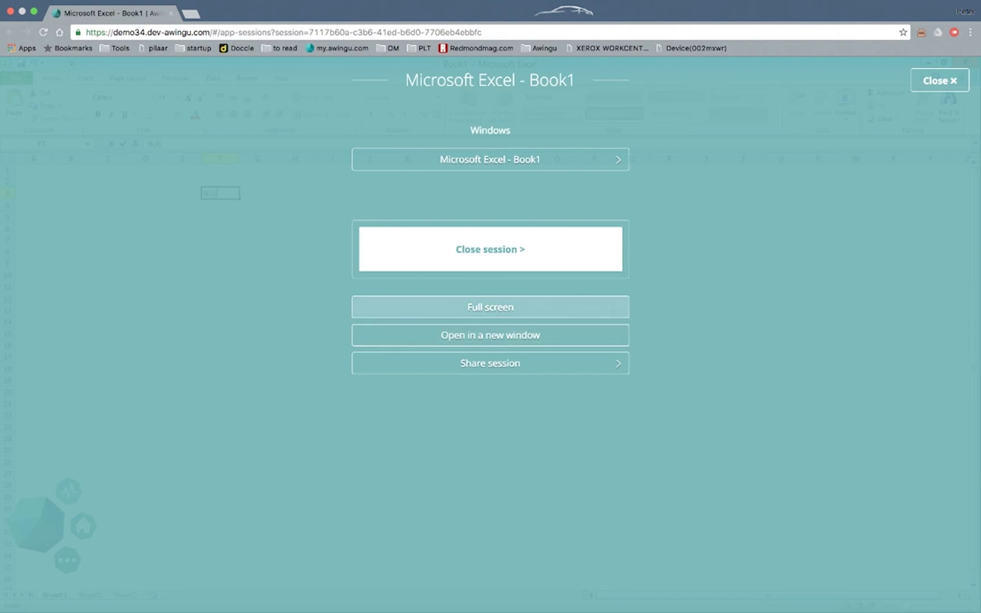
Put the Excel session into full screen and back, then switch to the Word desktop
{"action": "left_click", "coordinate": [489, 307]}
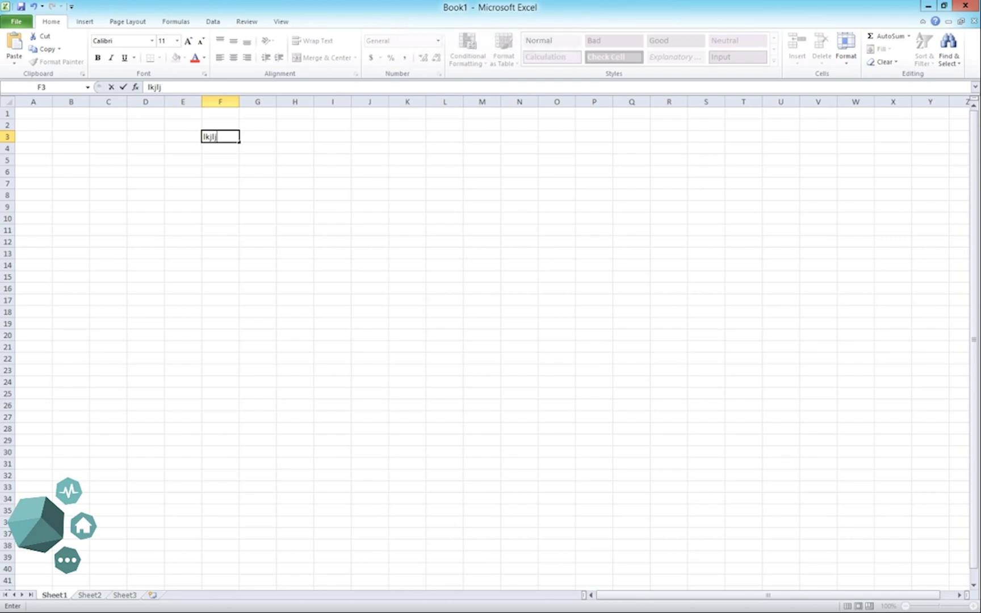
{"action": "left_click", "coordinate": [67, 559]}
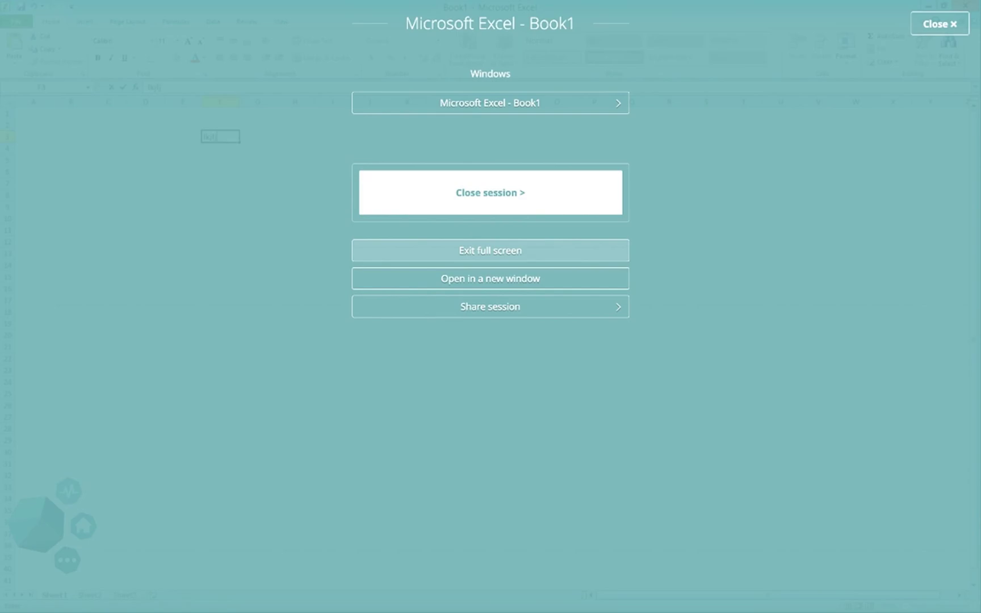
{"action": "left_click", "coordinate": [490, 250]}
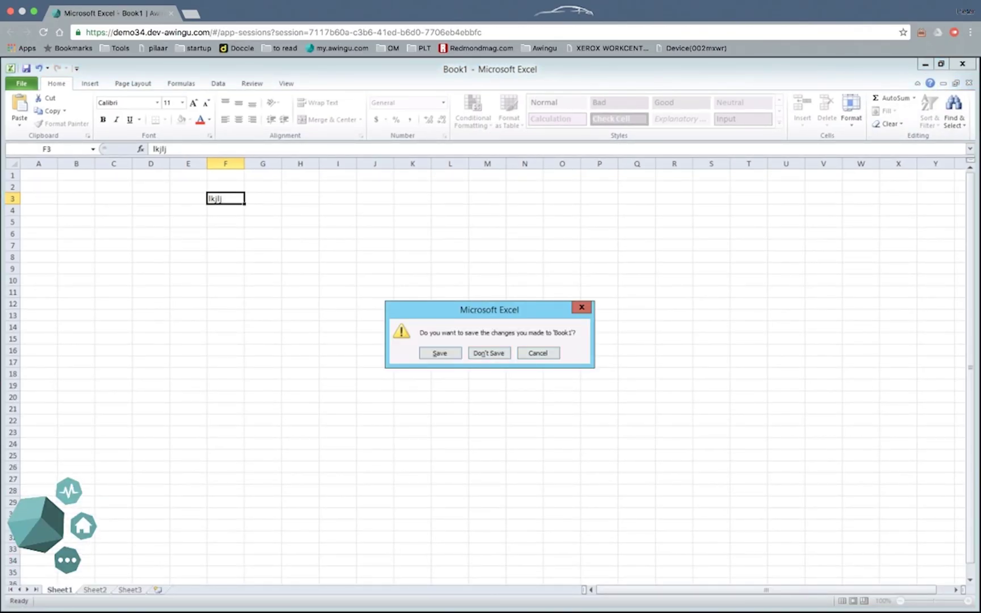
{"action": "key", "text": "ctrl+Left"}
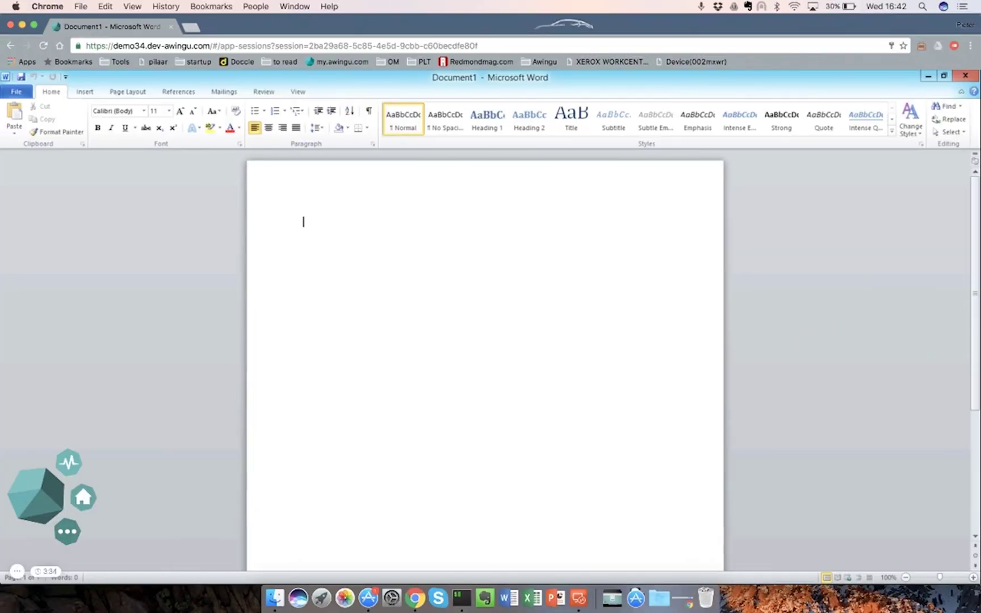
Resume the Excel session, then go to the Applications list in the management console
{"action": "left_click", "coordinate": [69, 462]}
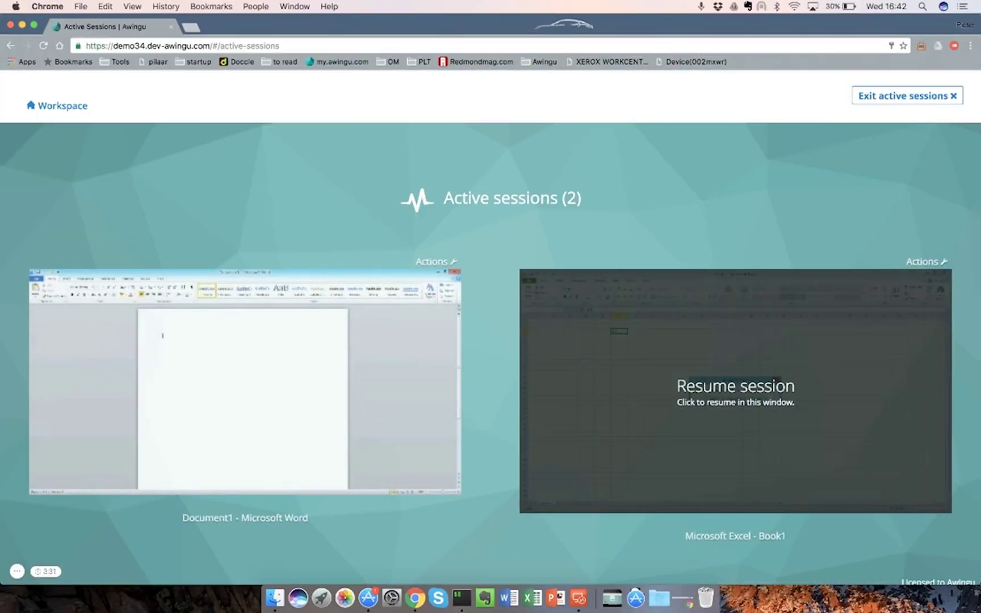
{"action": "left_click", "coordinate": [735, 390]}
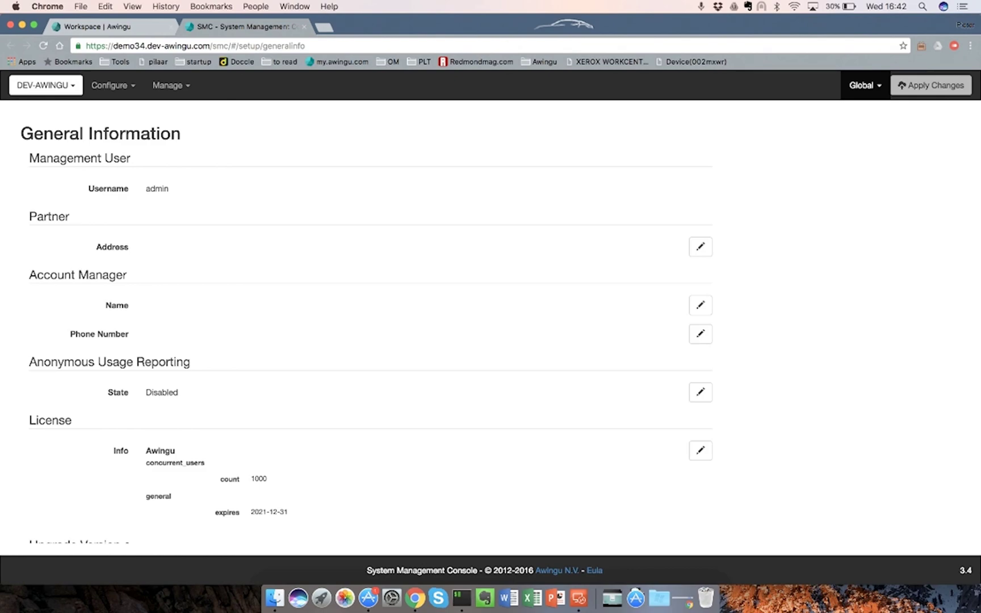
{"action": "left_click", "coordinate": [168, 86]}
{"action": "left_click", "coordinate": [171, 111]}
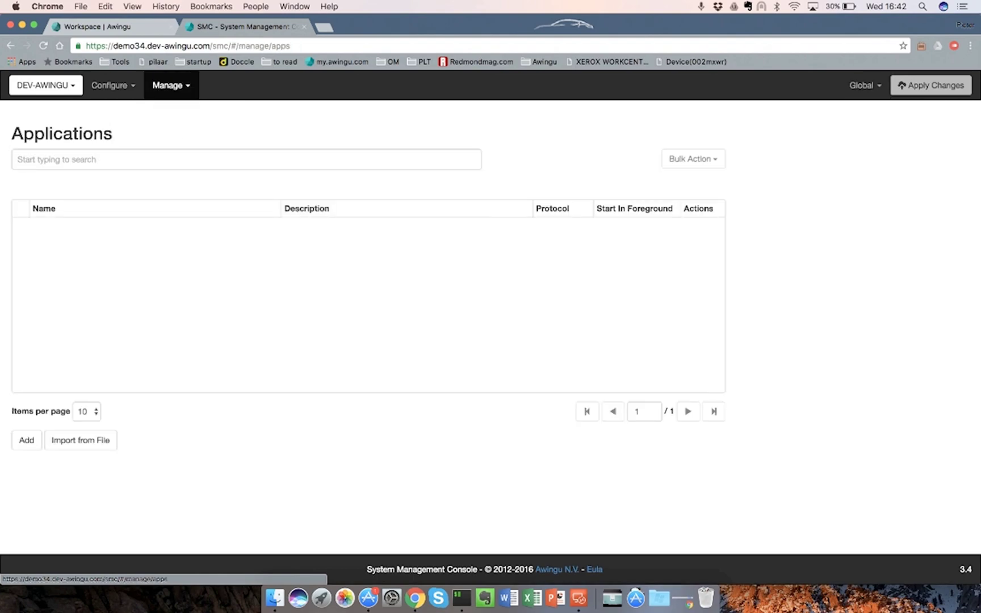
Give Internet Explorer (app2012) the Auto Start Label group:demo_autostart
{"action": "type", "text": "internet"}
{"action": "key", "text": "Down"}
{"action": "key", "text": "Down"}
{"action": "key", "text": "Return"}
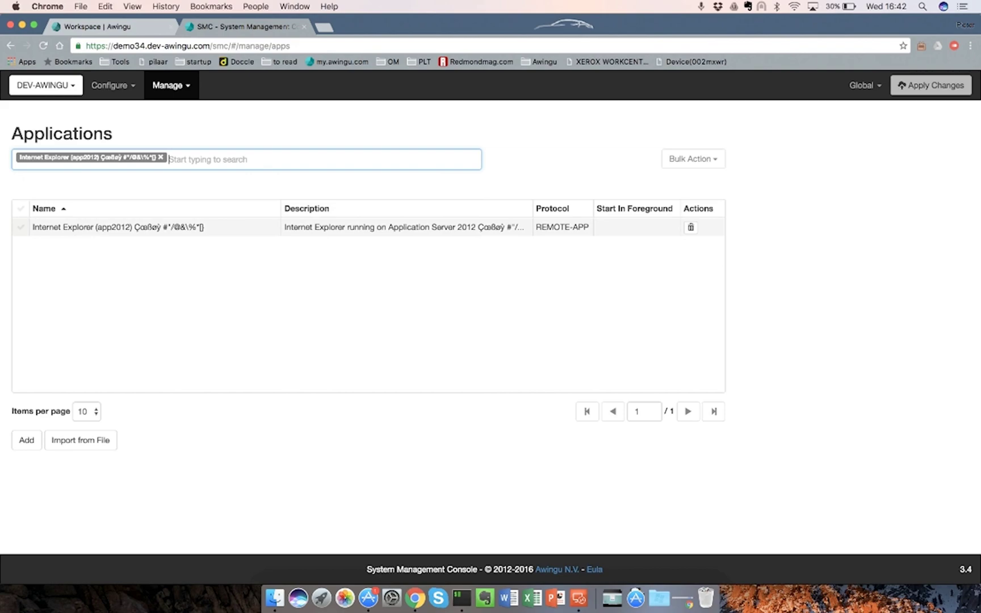
{"action": "left_click", "coordinate": [118, 227]}
{"action": "scroll", "coordinate": [369, 329], "scroll_direction": "down", "scroll_amount": 10}
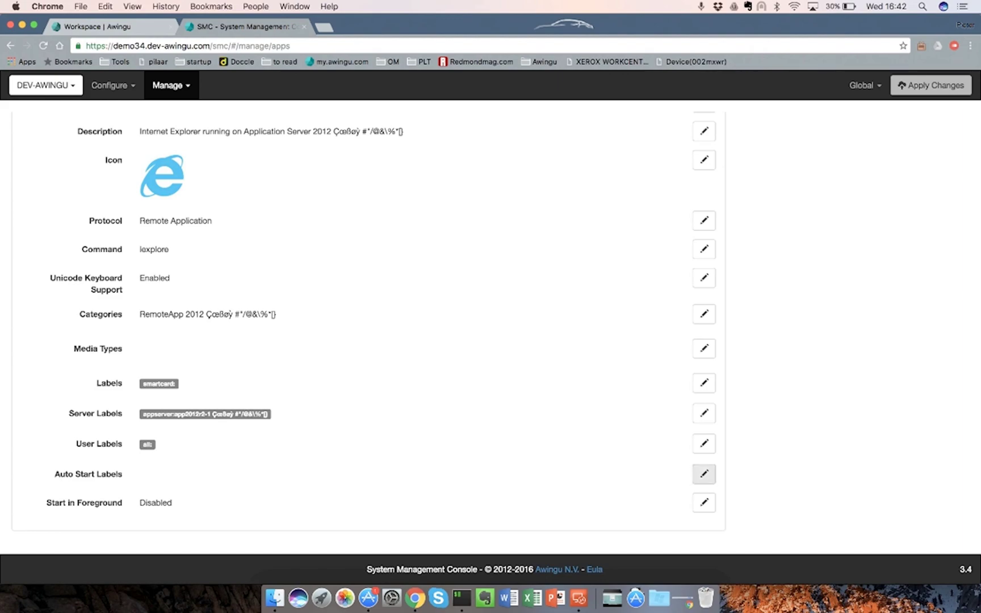
{"action": "left_click", "coordinate": [704, 474]}
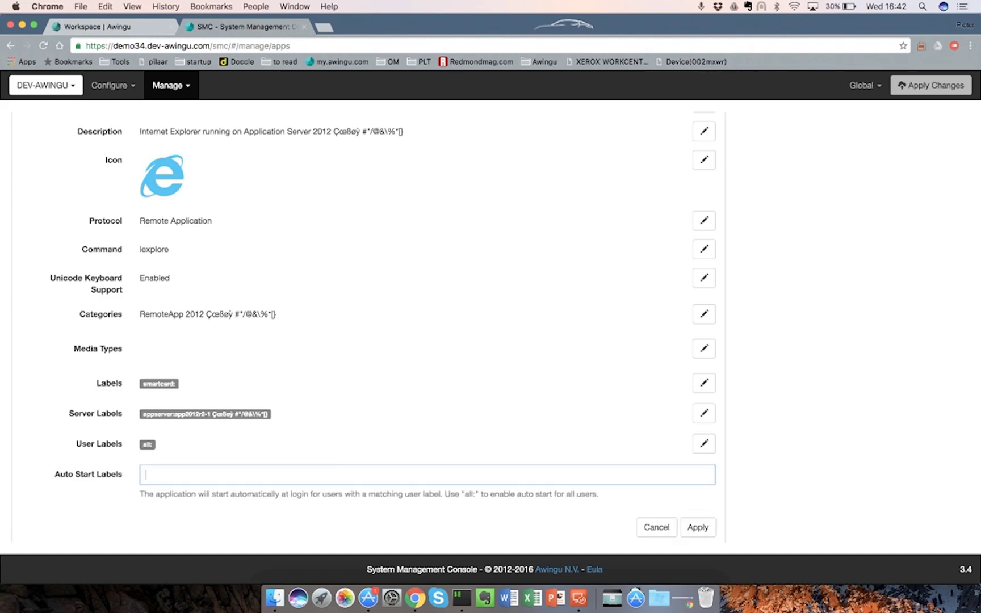
{"action": "type", "text": "demo"}
{"action": "key", "text": "Return"}
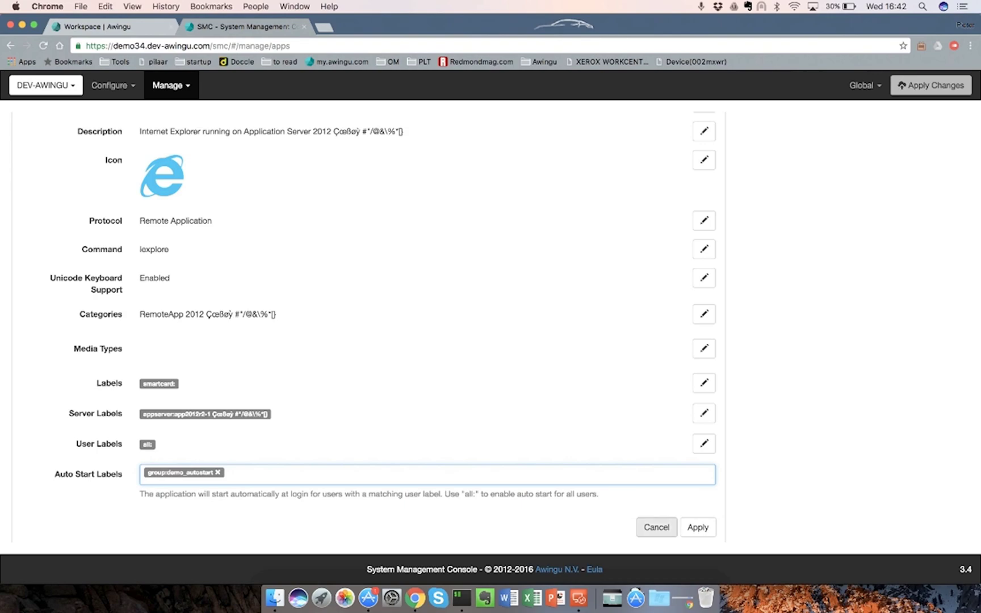
{"action": "left_click", "coordinate": [698, 526]}
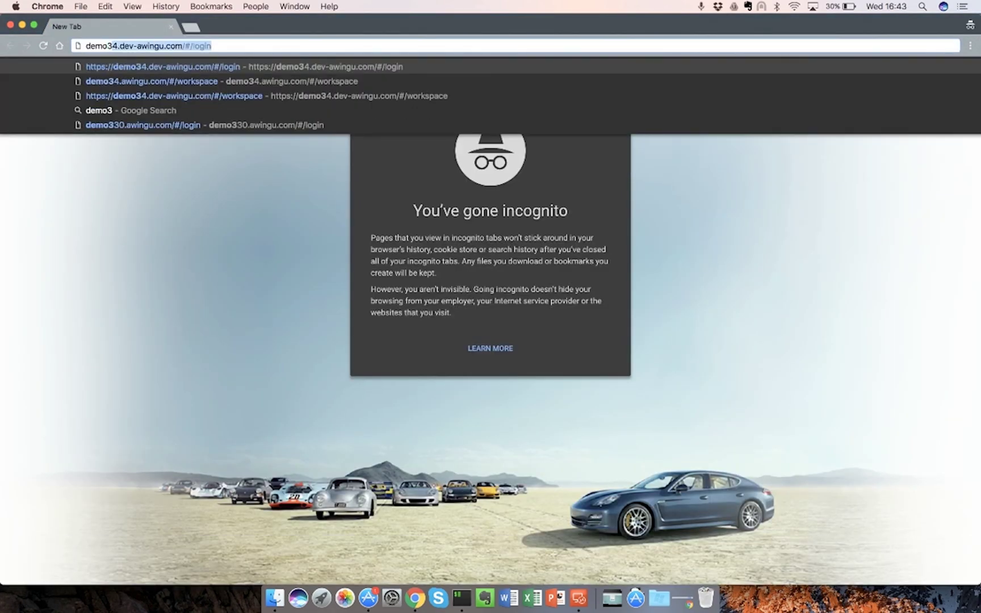
Sign in as the regular user on the demo34 page and resume the auto-started Internet Explorer session
{"action": "key", "text": "Return"}
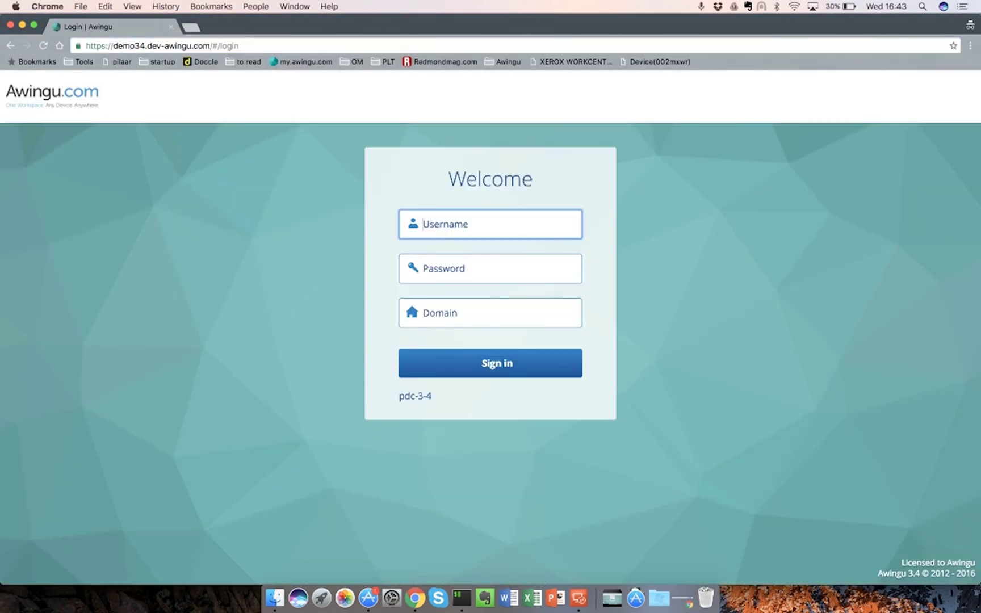
{"action": "key", "text": "Tab"}
{"action": "type", "text": "••••••••"}
{"action": "key", "text": "Return"}
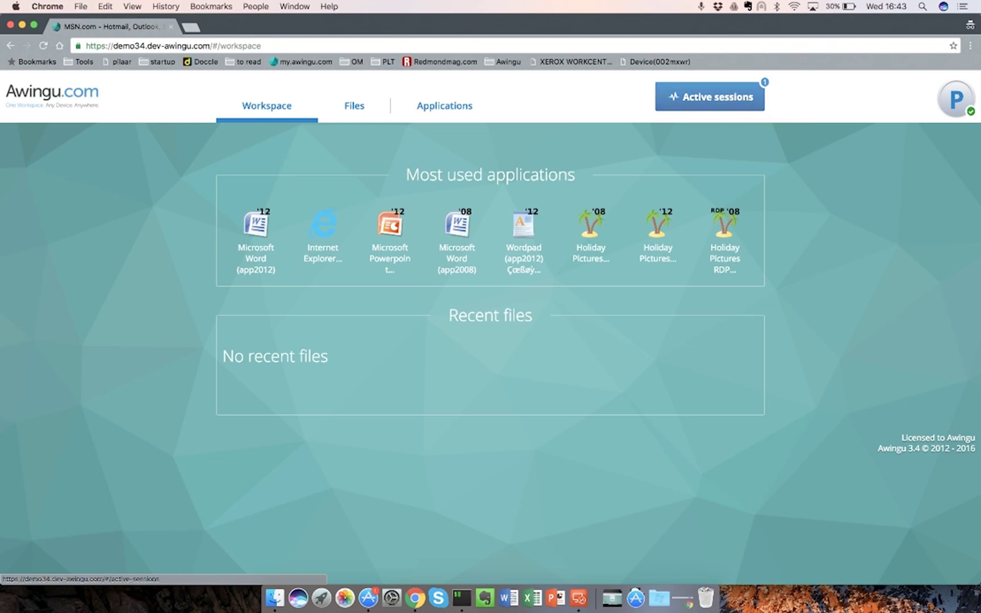
{"action": "left_click", "coordinate": [709, 97]}
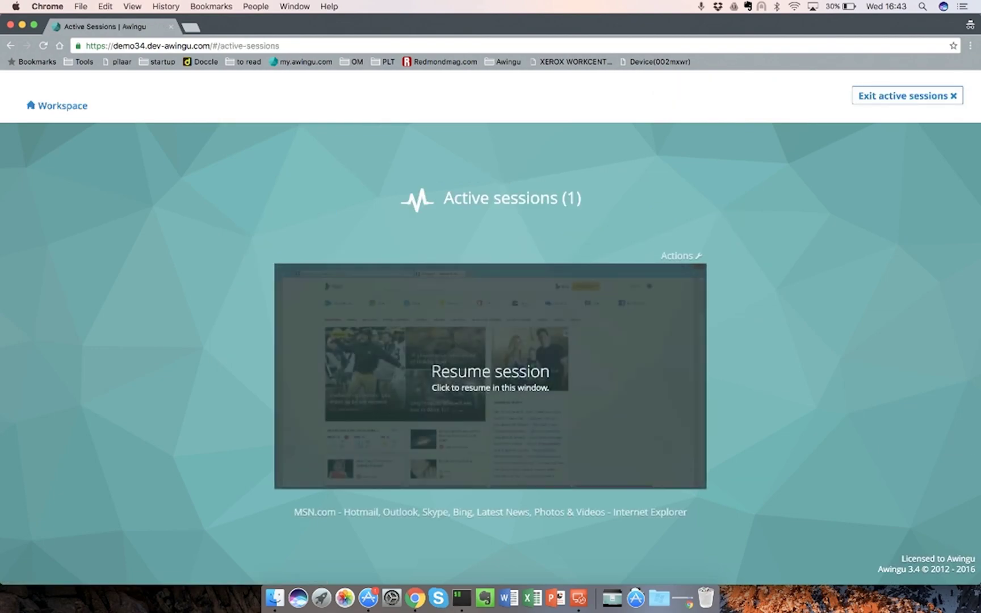
{"action": "left_click", "coordinate": [490, 374]}
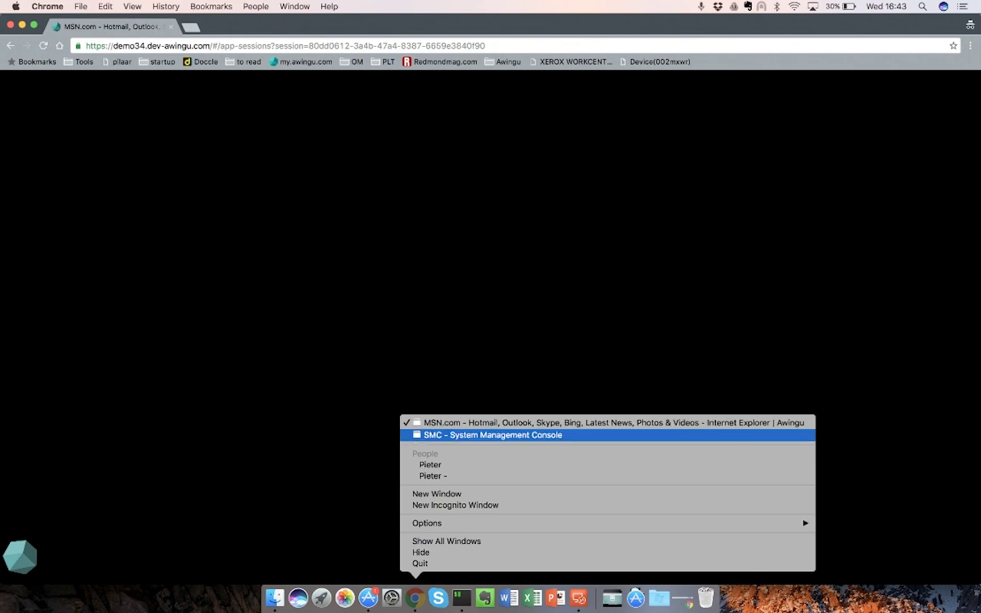
Set Internet Explorer's Start in Foreground to Enabled, then bring the Awingu workspace window forward
{"action": "left_click", "coordinate": [465, 434]}
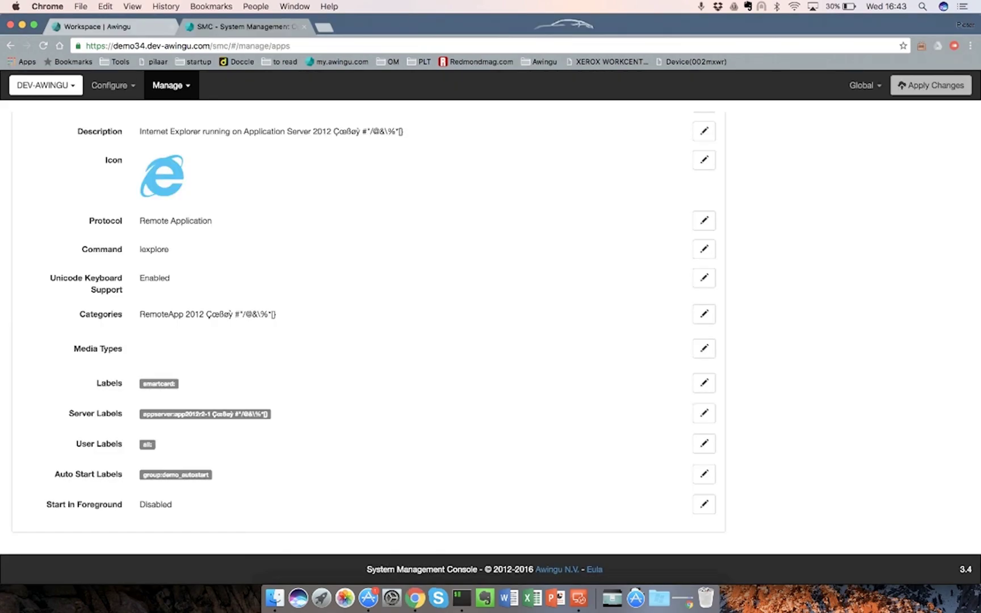
{"action": "left_click", "coordinate": [703, 504]}
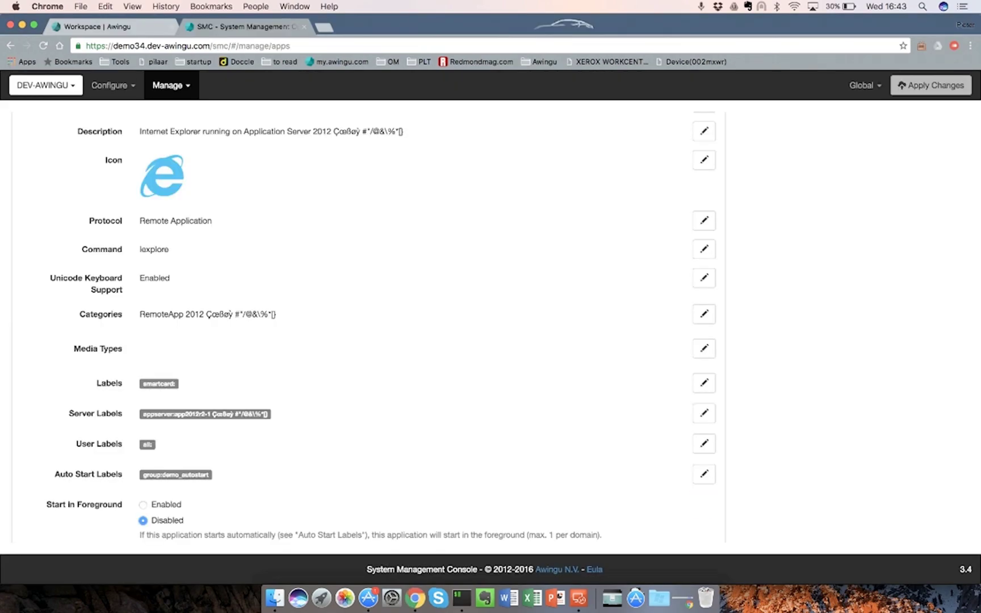
{"action": "left_click", "coordinate": [143, 504]}
{"action": "scroll", "coordinate": [490, 324], "scroll_direction": "down", "scroll_amount": 3}
{"action": "left_click", "coordinate": [699, 494]}
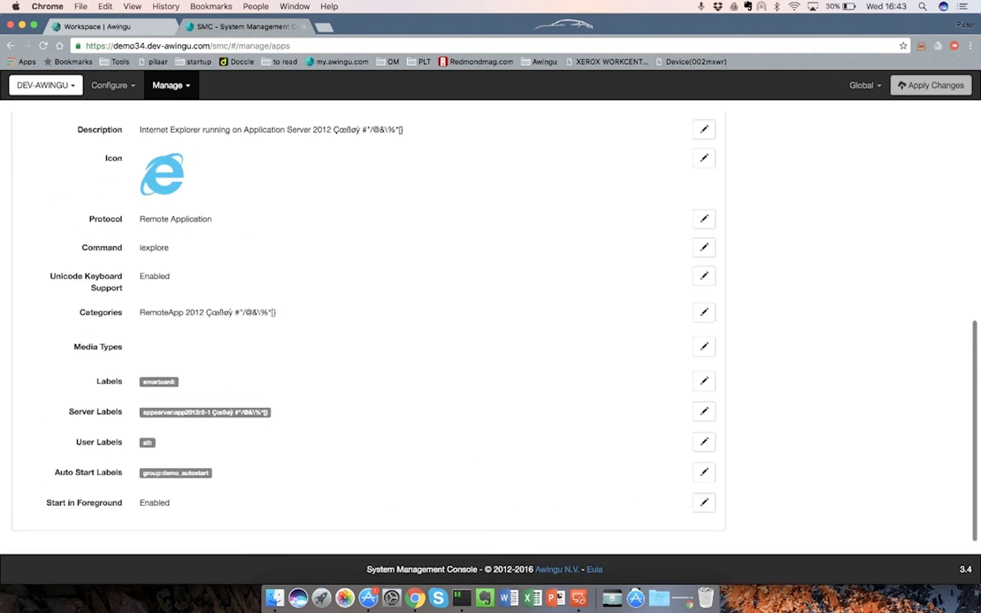
{"action": "right_click", "coordinate": [415, 597]}
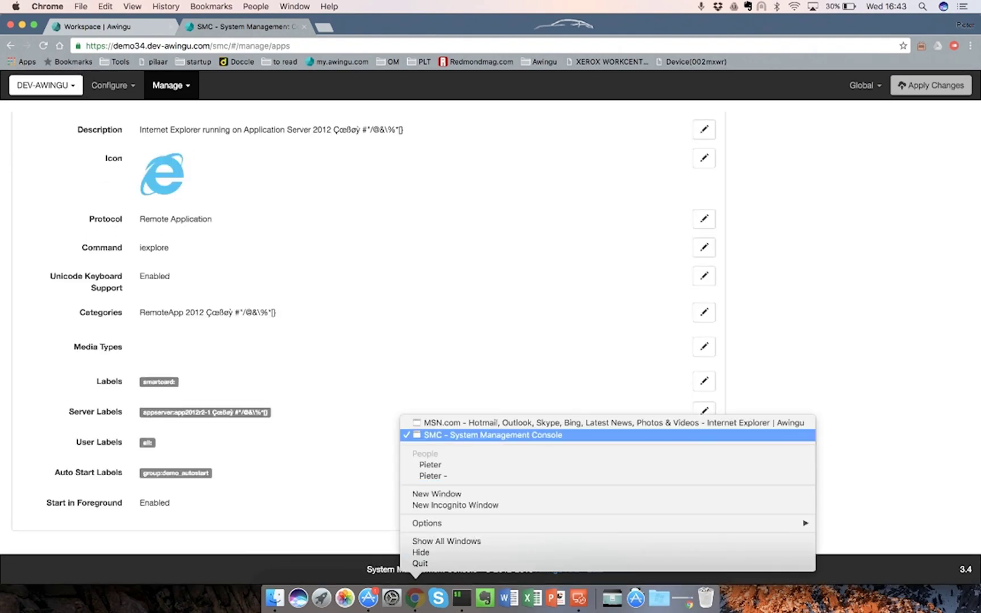
{"action": "left_click", "coordinate": [454, 422]}
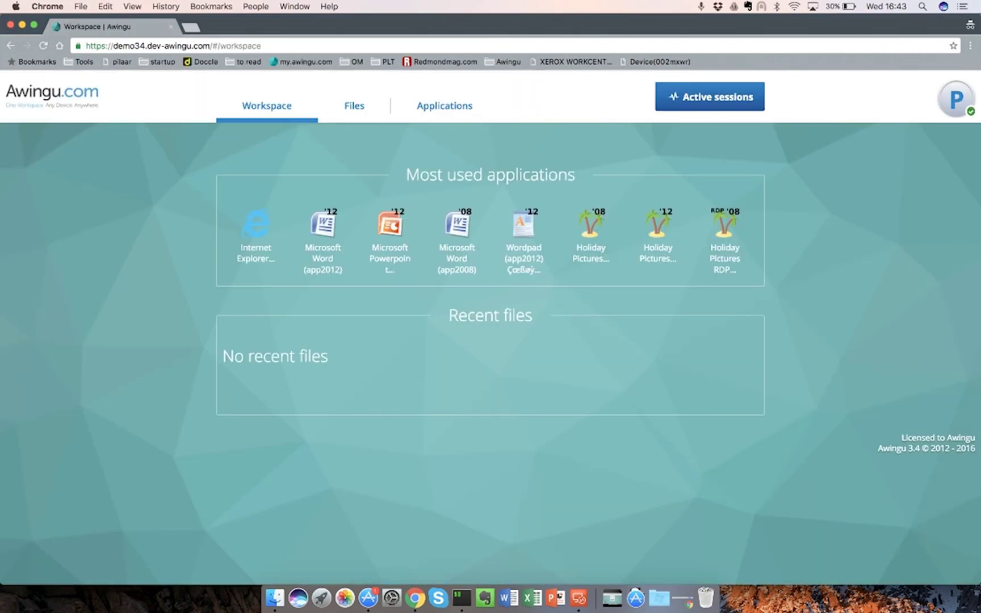
Log out of the workspace and sign back in with the user's credentials
{"action": "left_click", "coordinate": [955, 99]}
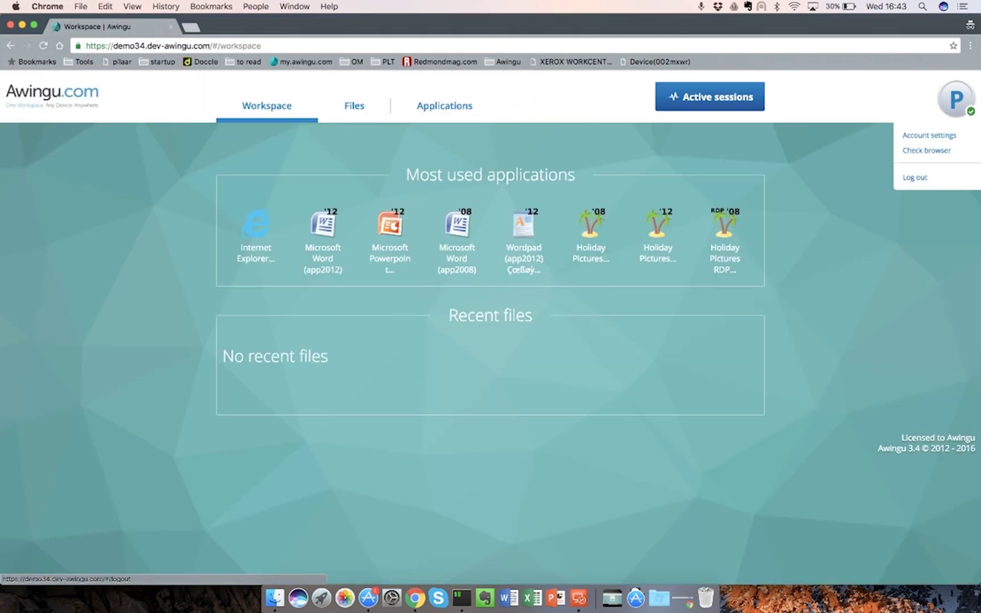
{"action": "left_click", "coordinate": [914, 175]}
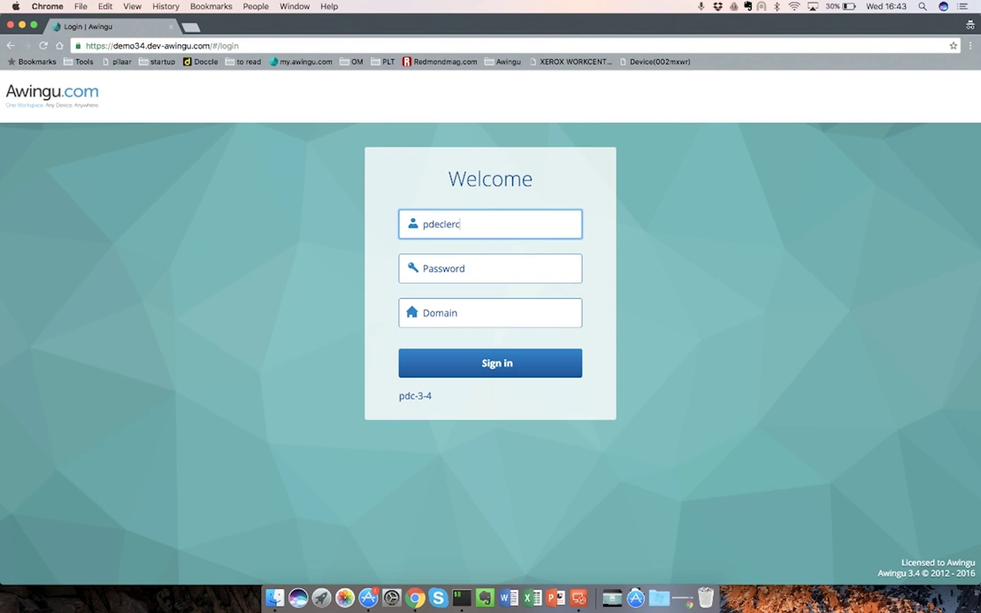
{"action": "key", "text": "Tab"}
{"action": "type", "text": "••••••••••"}
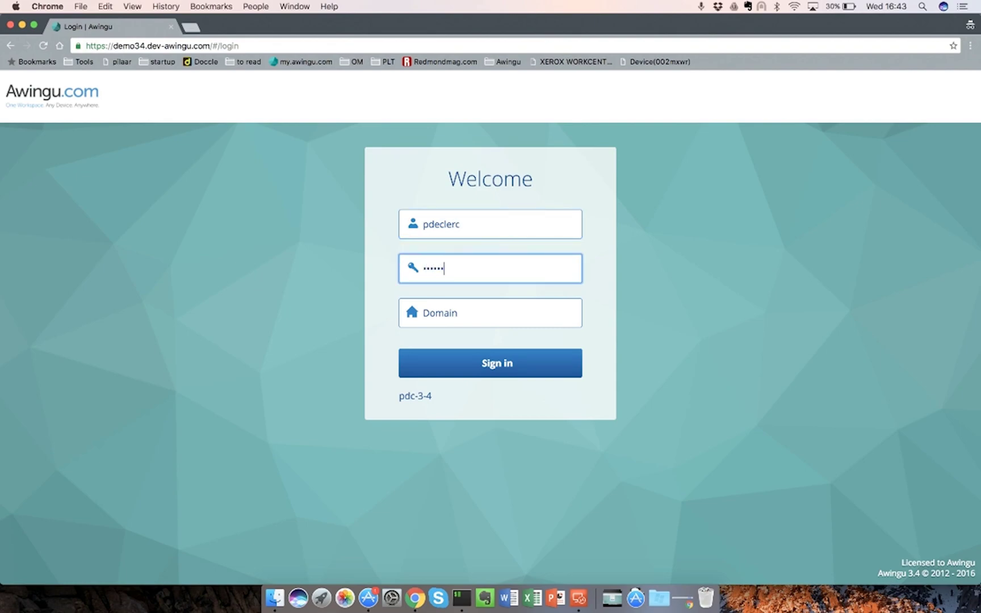
{"action": "key", "text": "Return"}
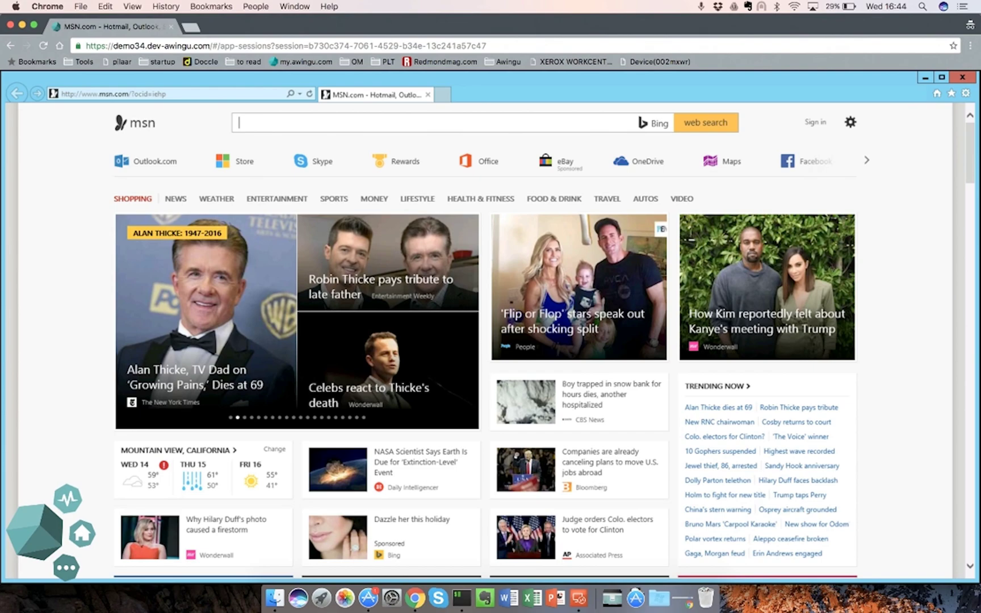
Leave the auto-started Internet Explorer session and log out of the workspace
{"action": "left_click", "coordinate": [81, 532]}
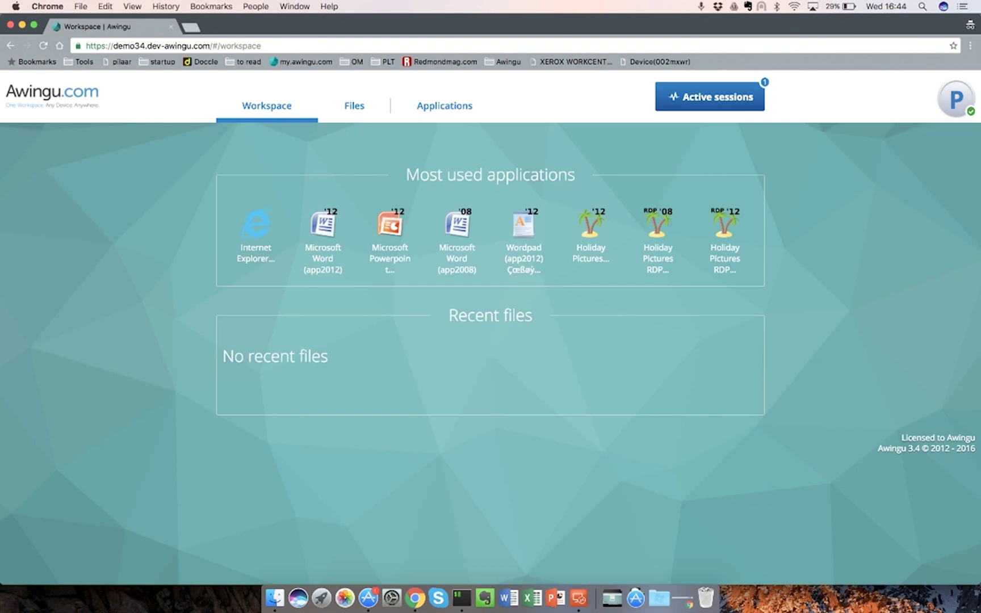
{"action": "mouse_move", "coordinate": [956, 100]}
{"action": "left_click", "coordinate": [851, 176]}
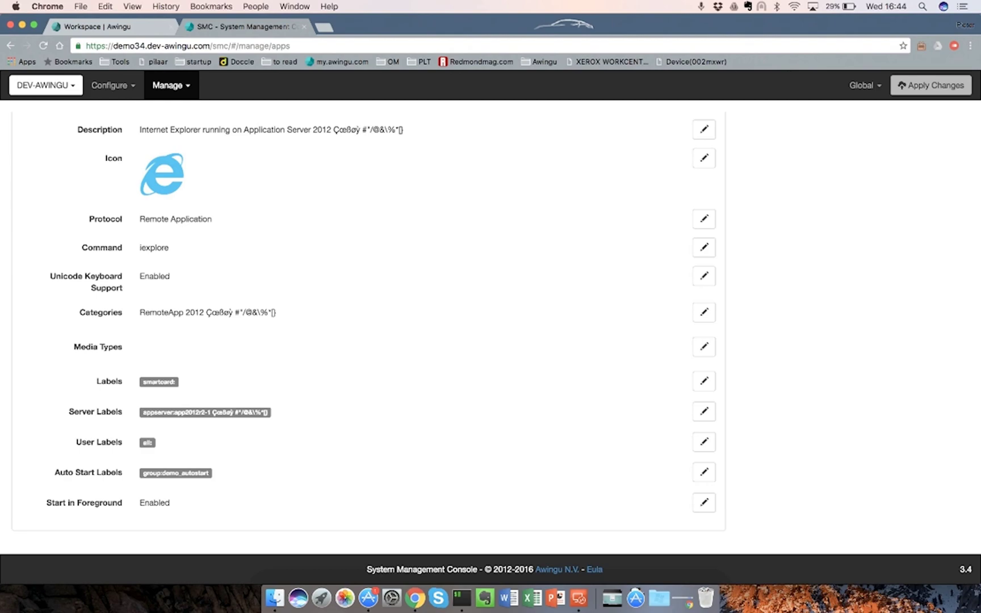
Verify the Awingu site certificate is issued by Let's Encrypt Authority X3, then close DevTools
{"action": "key", "text": "ctrl+shift+Tab"}
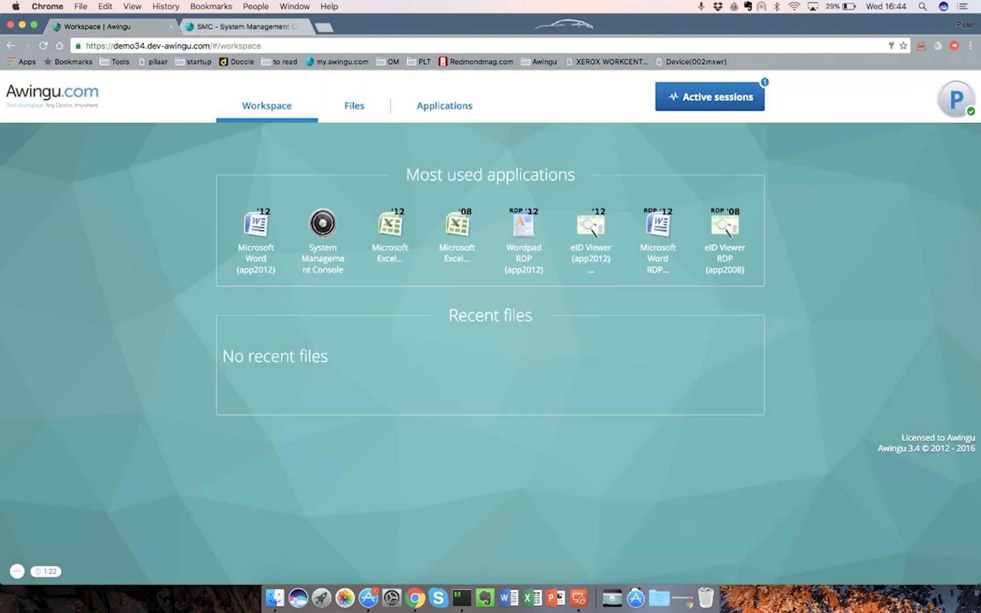
{"action": "left_click", "coordinate": [78, 45]}
{"action": "left_click", "coordinate": [87, 89]}
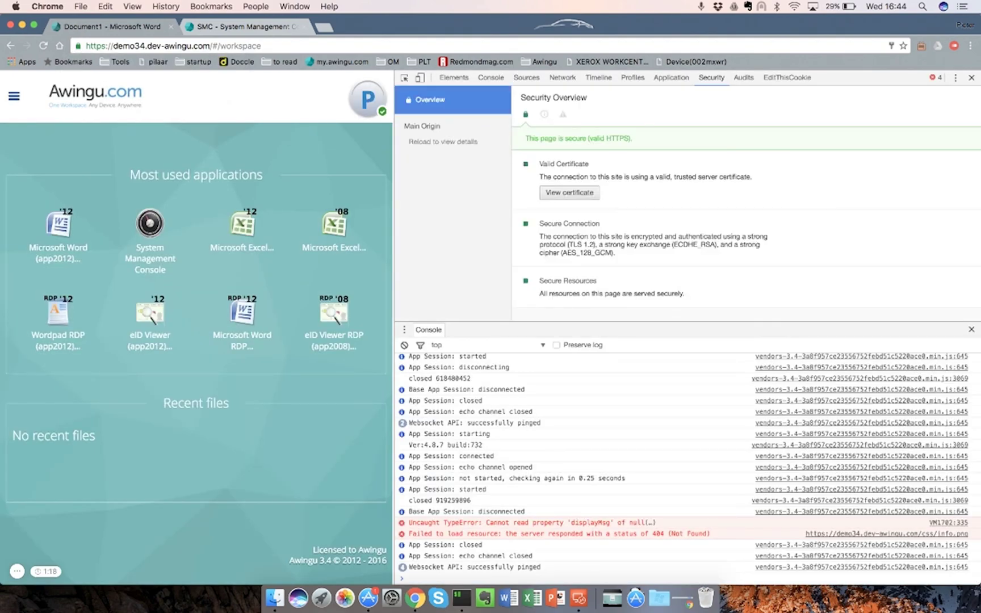
{"action": "left_click", "coordinate": [570, 192]}
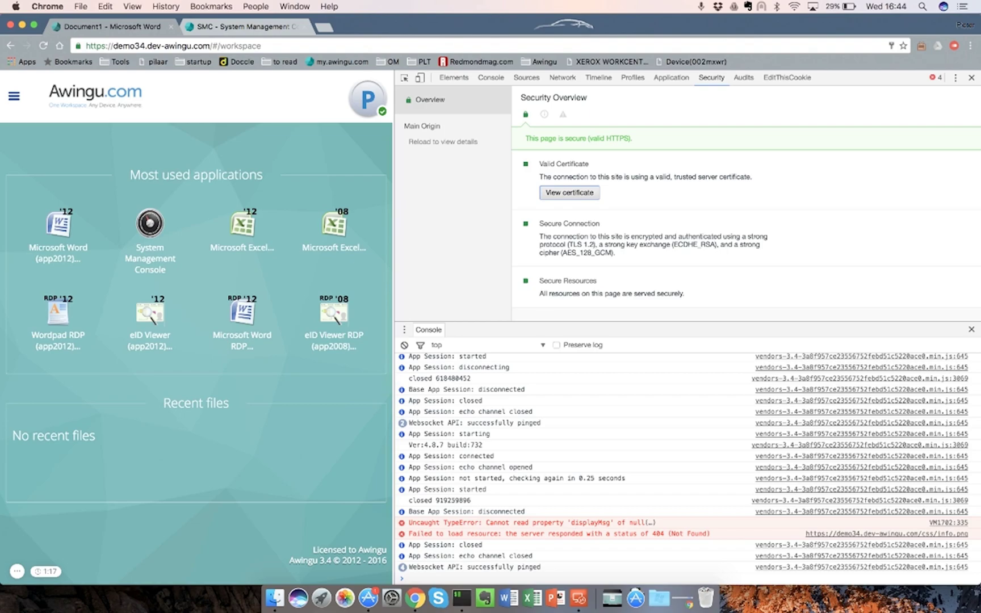
{"action": "left_click_drag", "start_coordinate": [448, 149], "coordinate": [527, 149]}
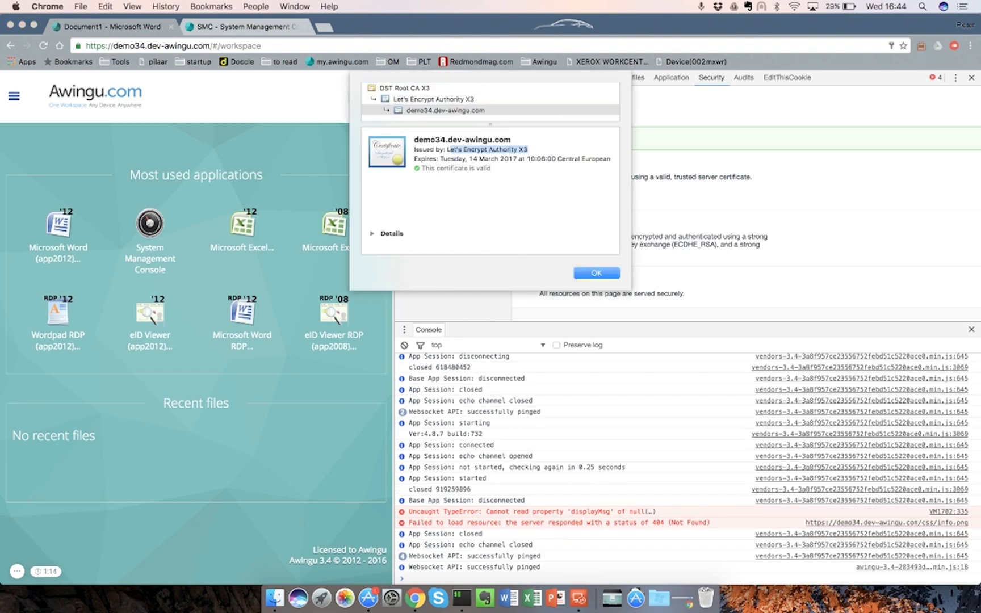
{"action": "key", "text": "Return"}
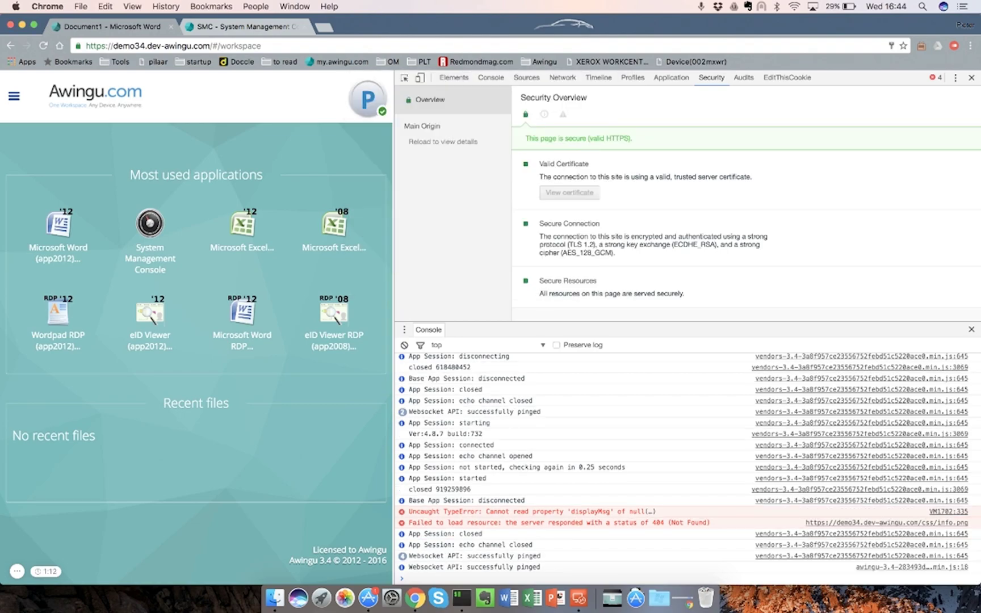
{"action": "key", "text": "super+alt+i"}
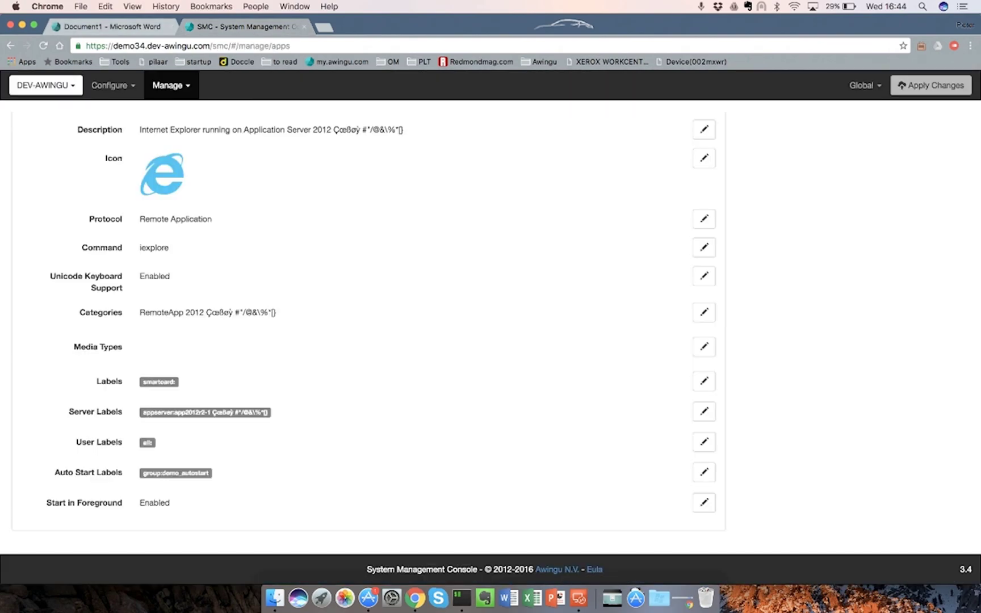
Edit the SSL Offloader under Connectivity, switch Manual then back to Automatic, and cancel
{"action": "left_click", "coordinate": [862, 85]}
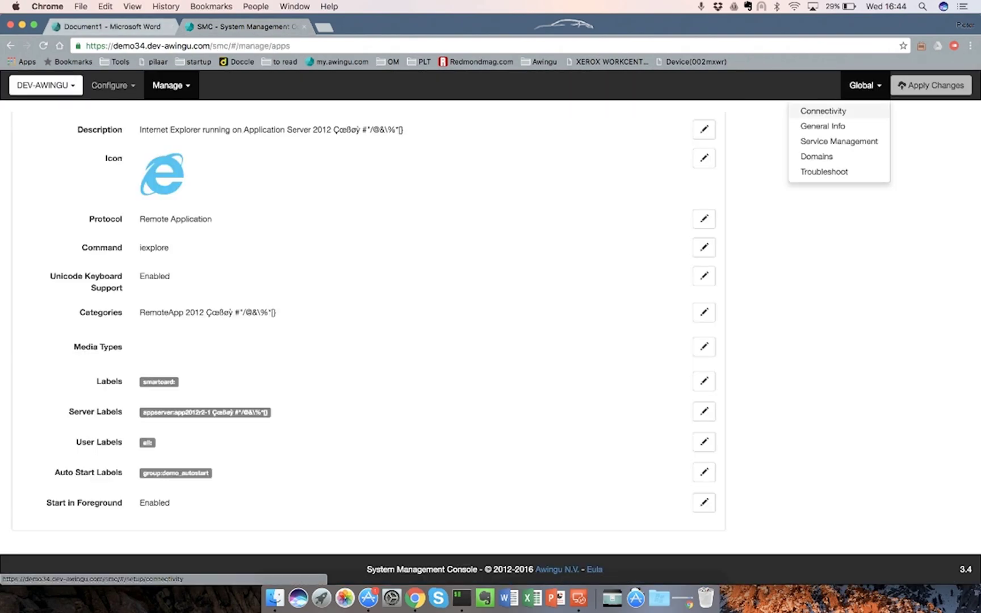
{"action": "left_click", "coordinate": [823, 111]}
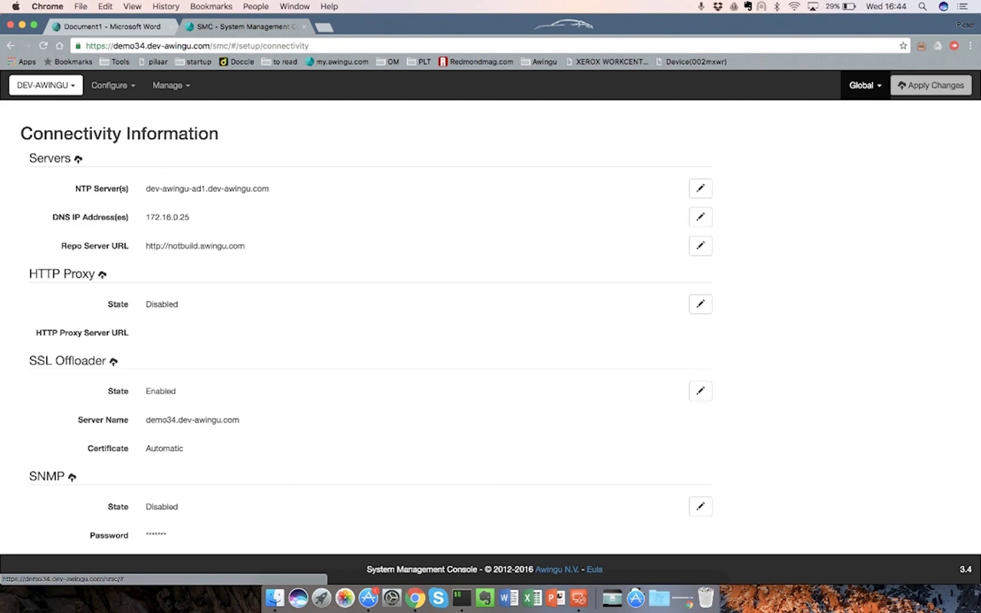
{"action": "scroll", "coordinate": [366, 327], "scroll_direction": "down", "scroll_amount": 5}
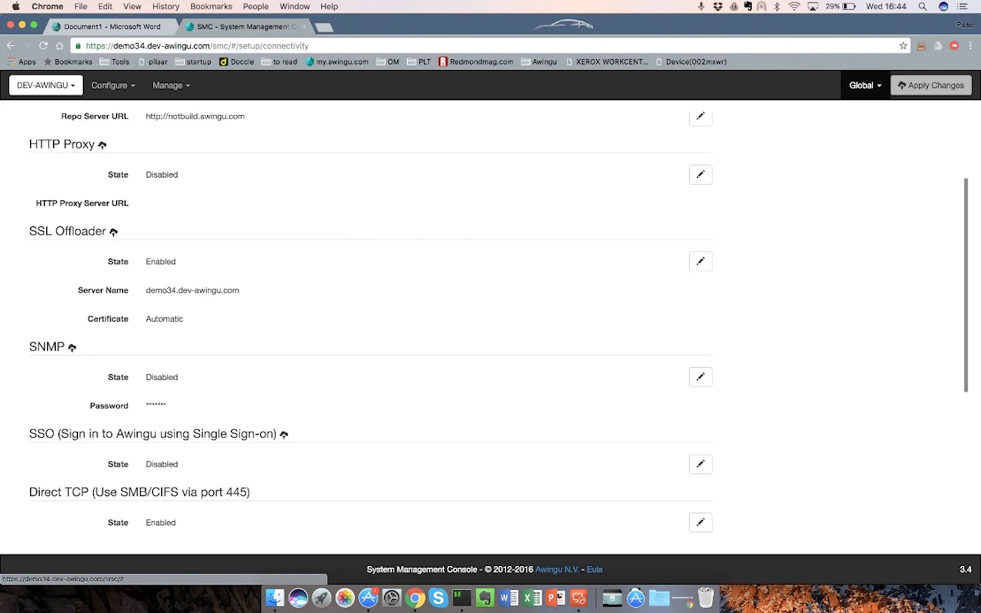
{"action": "left_click", "coordinate": [700, 261]}
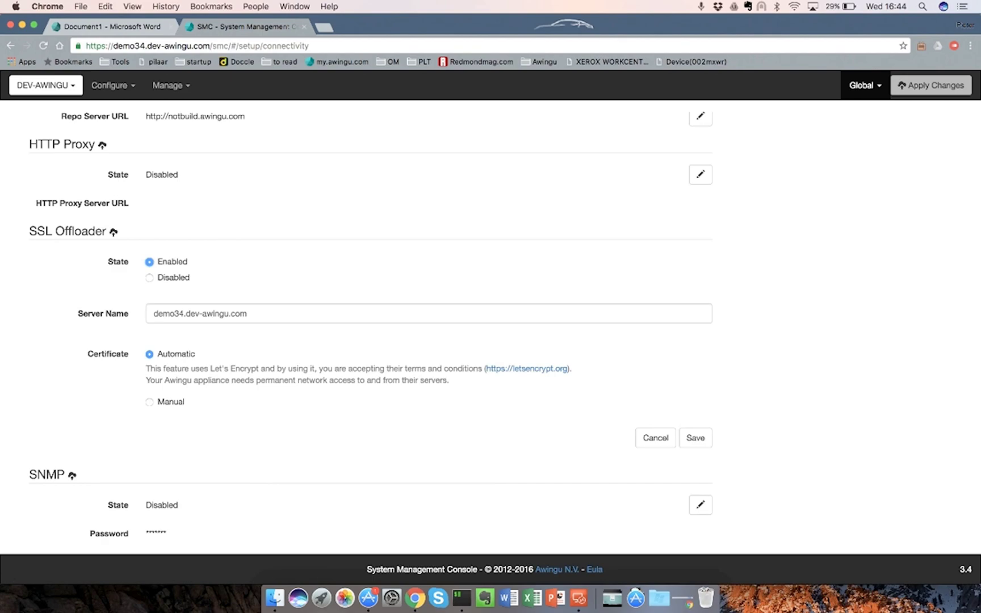
{"action": "left_click", "coordinate": [149, 402]}
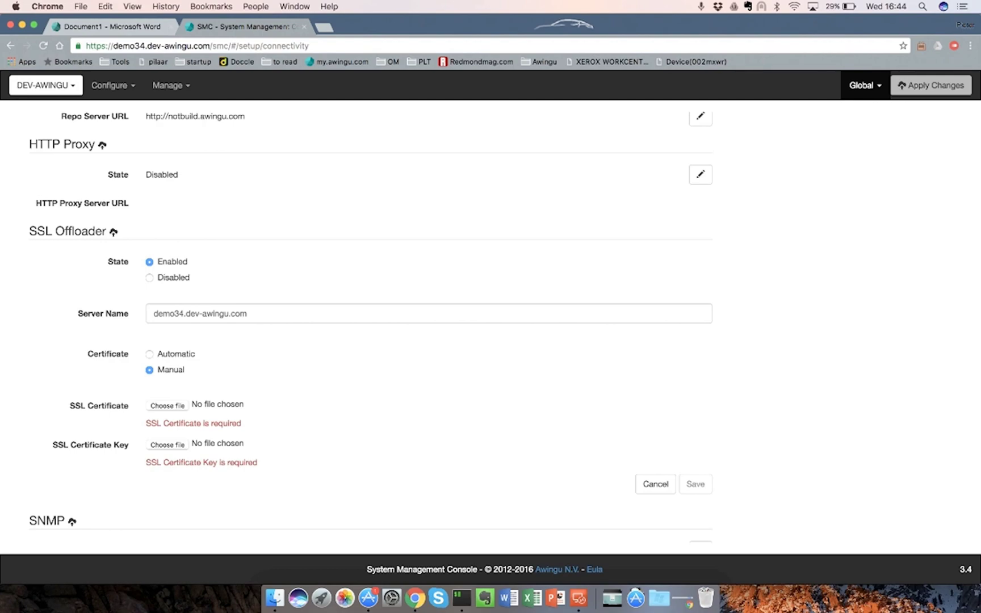
{"action": "left_click", "coordinate": [149, 353]}
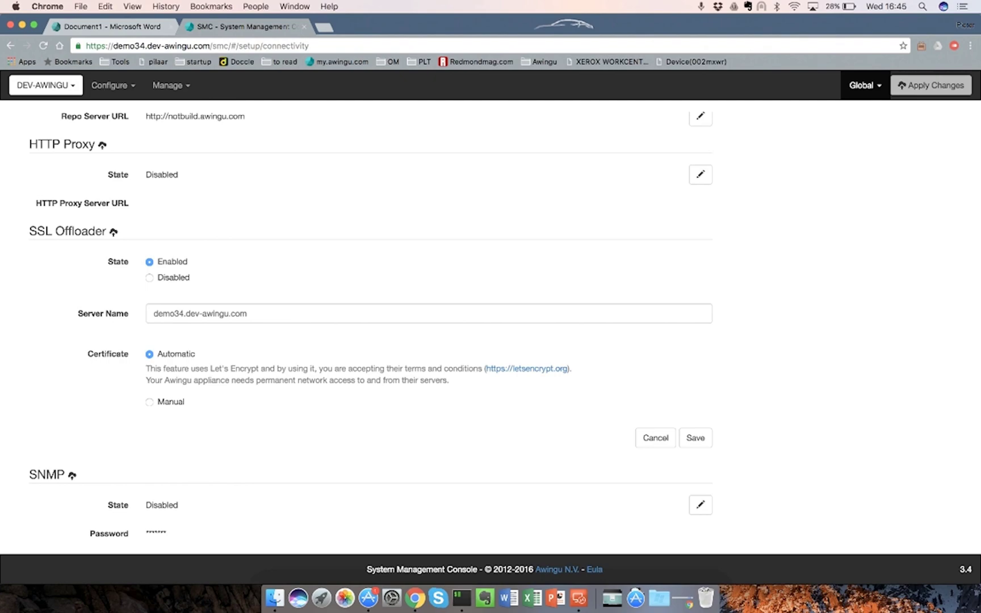
{"action": "left_click", "coordinate": [655, 438]}
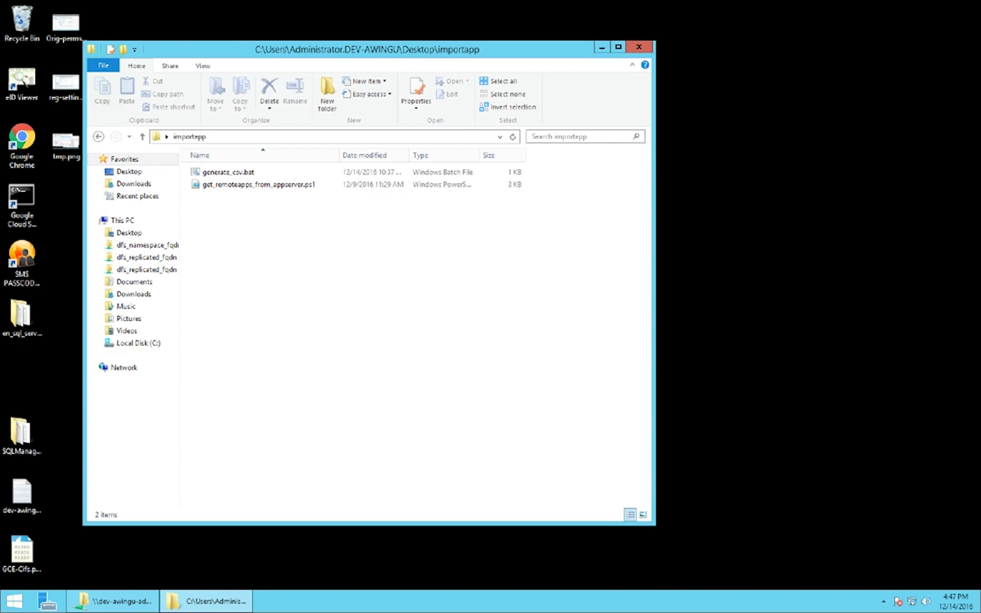
Run generate_csv.bat and select the generated remoteapps.csv in the Awingu_Apps folder
{"action": "double_click", "coordinate": [228, 171]}
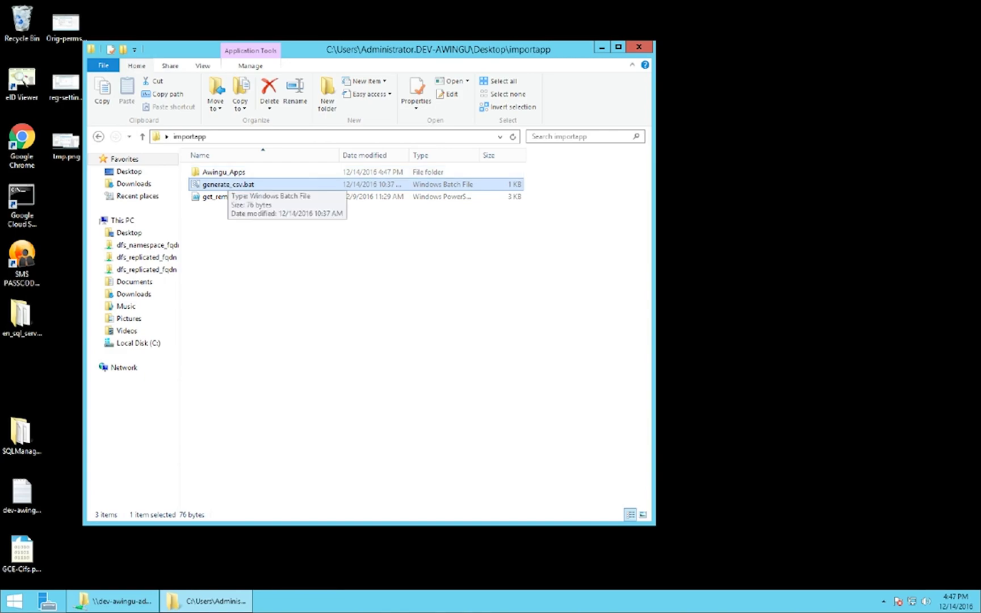
{"action": "double_click", "coordinate": [224, 171]}
{"action": "left_click", "coordinate": [224, 171]}
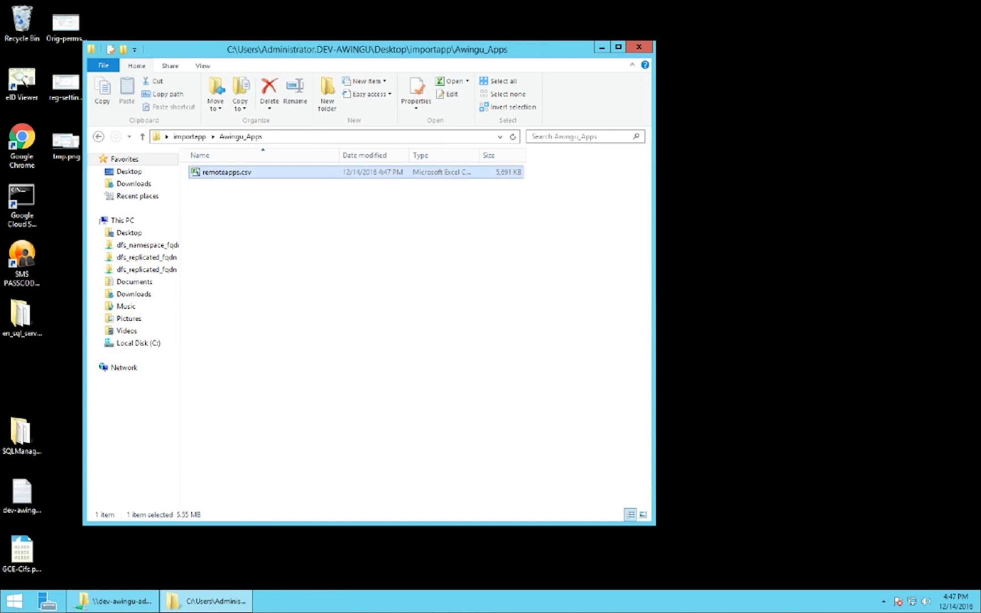
Copy remoteapps.csv into the \\dev-awingu-ad1\Public share window
{"action": "key", "text": "ctrl+c"}
{"action": "key", "text": "alt+Tab"}
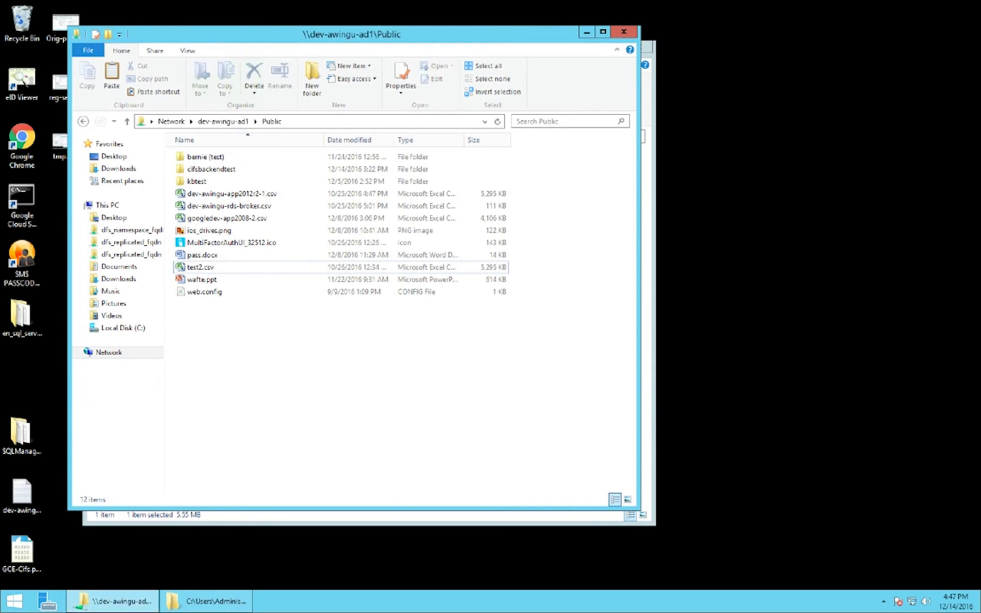
{"action": "key", "text": "ctrl+v"}
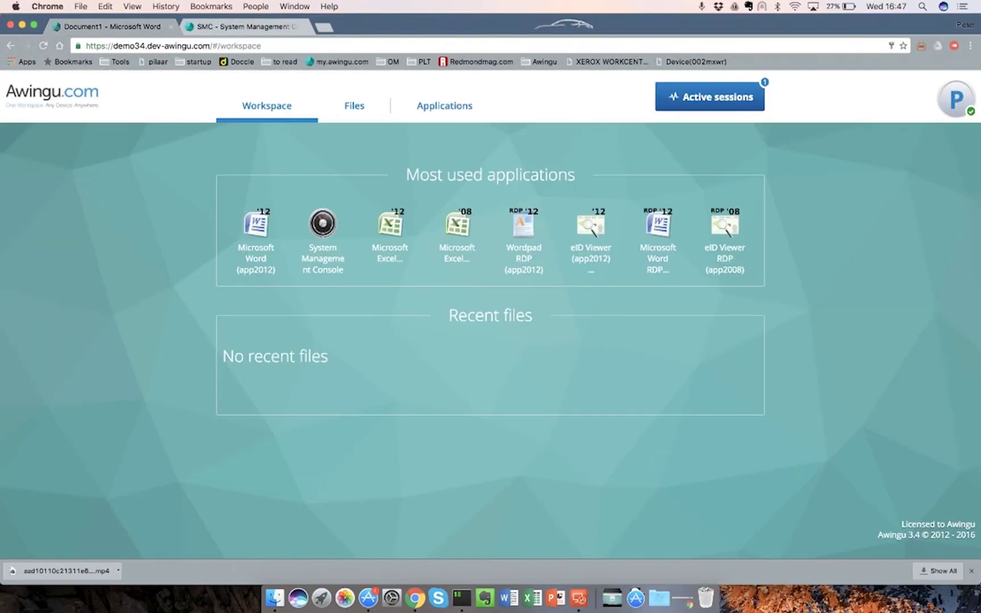
Download remoteapps.csv from the Public Share, then pick DEV-AWINGU-2 in the management console's environment list
{"action": "left_click", "coordinate": [354, 105]}
{"action": "left_click", "coordinate": [258, 282]}
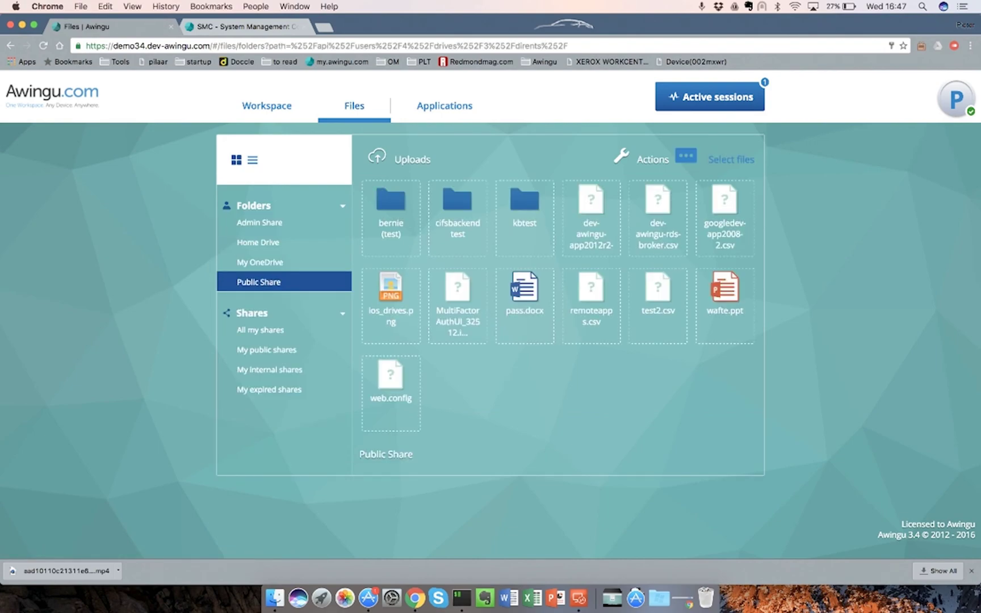
{"action": "left_click", "coordinate": [685, 154]}
{"action": "left_click", "coordinate": [591, 307]}
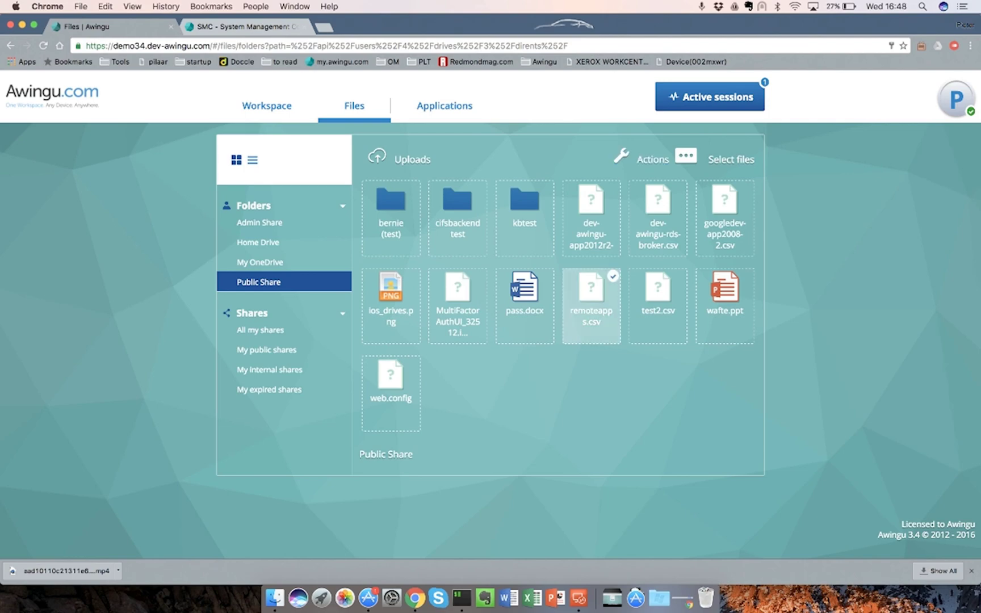
{"action": "left_click", "coordinate": [641, 159]}
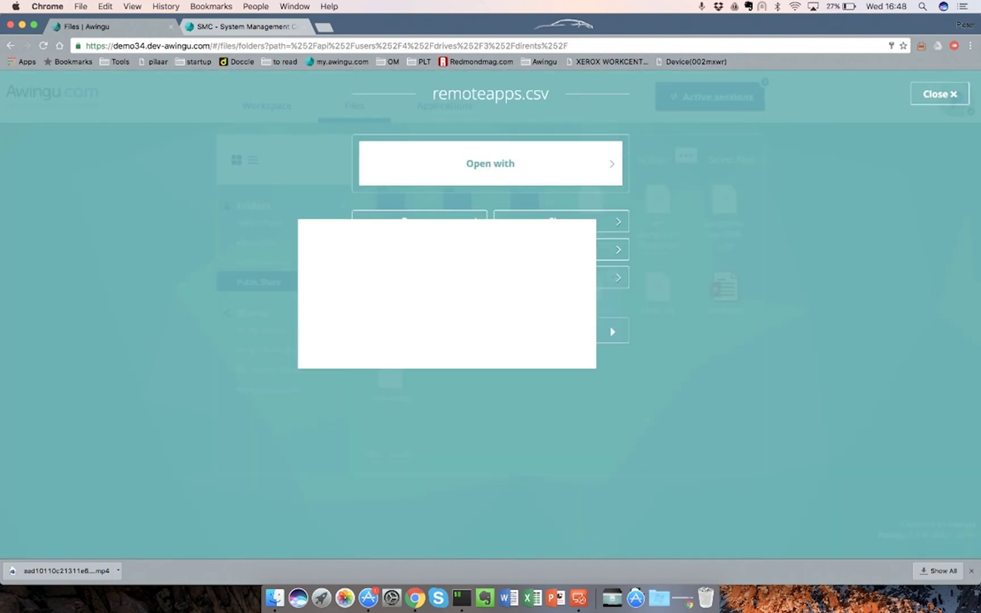
{"action": "left_click", "coordinate": [419, 249]}
{"action": "key", "text": "ctrl+Tab"}
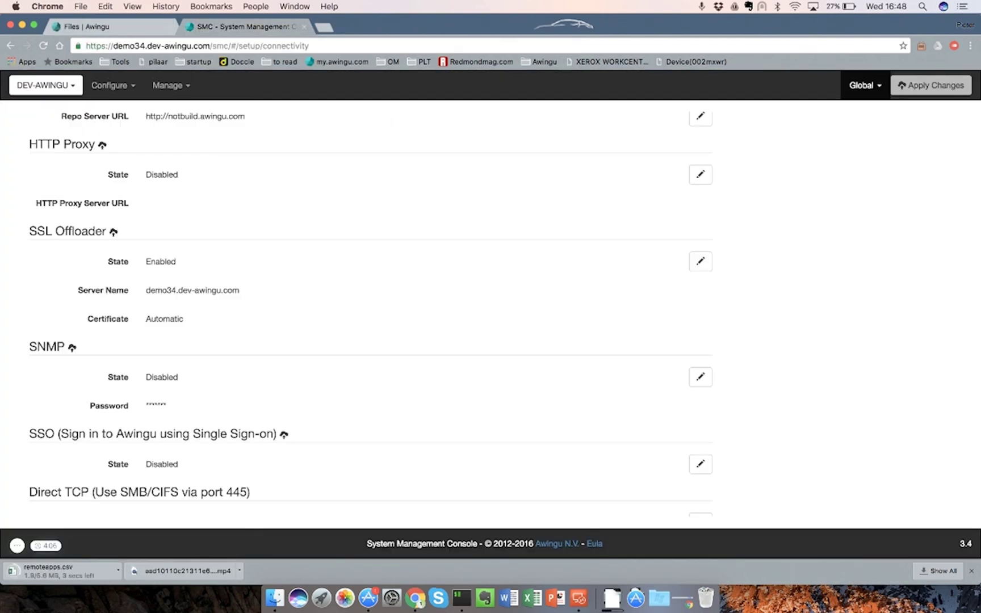
{"action": "left_click", "coordinate": [45, 85]}
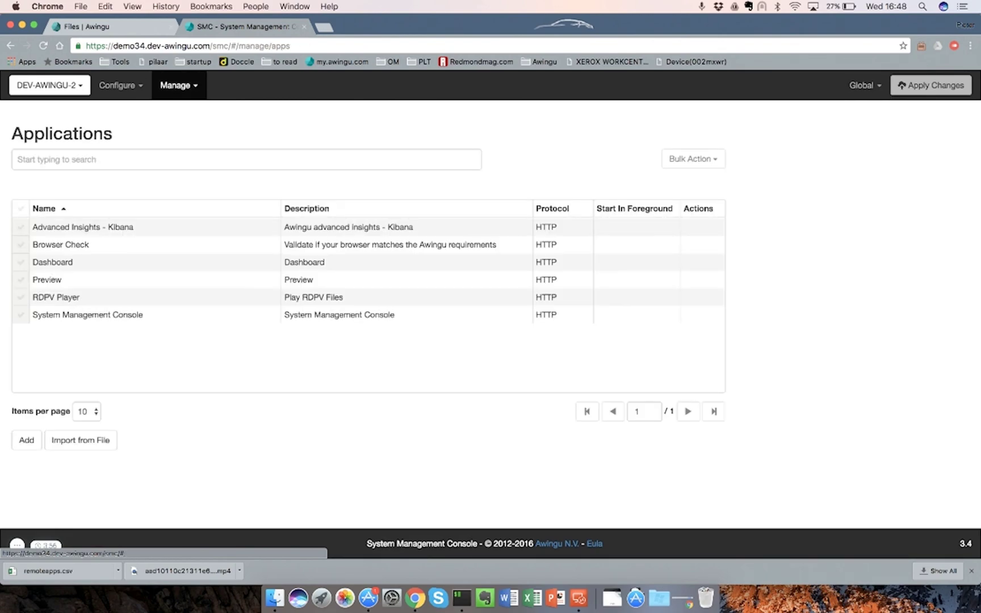
Start an application import from remoteapps.csv and add Office to the chosen categories
{"action": "left_click", "coordinate": [81, 440]}
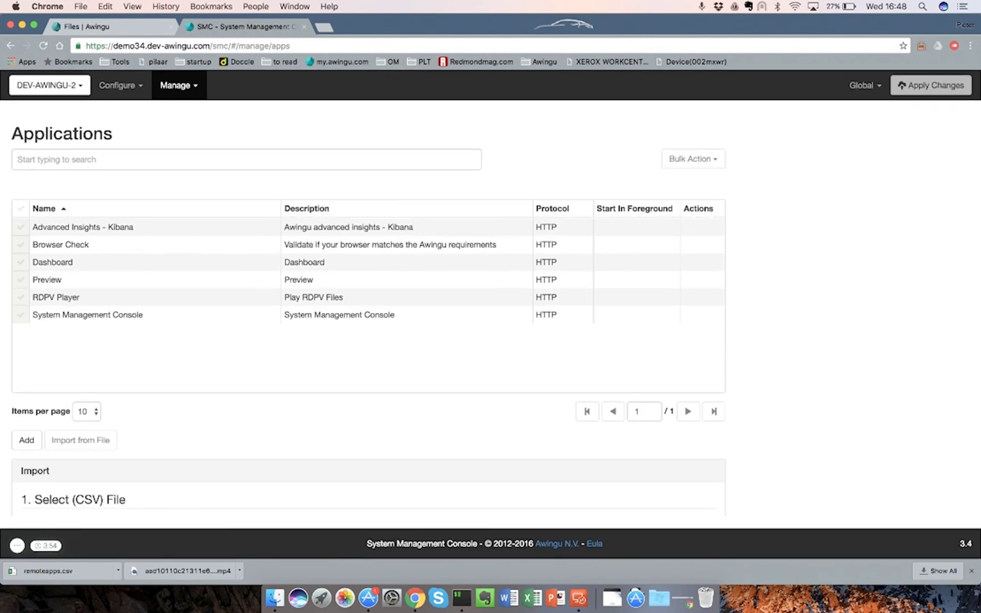
{"action": "scroll", "coordinate": [369, 317], "scroll_direction": "down", "scroll_amount": 5}
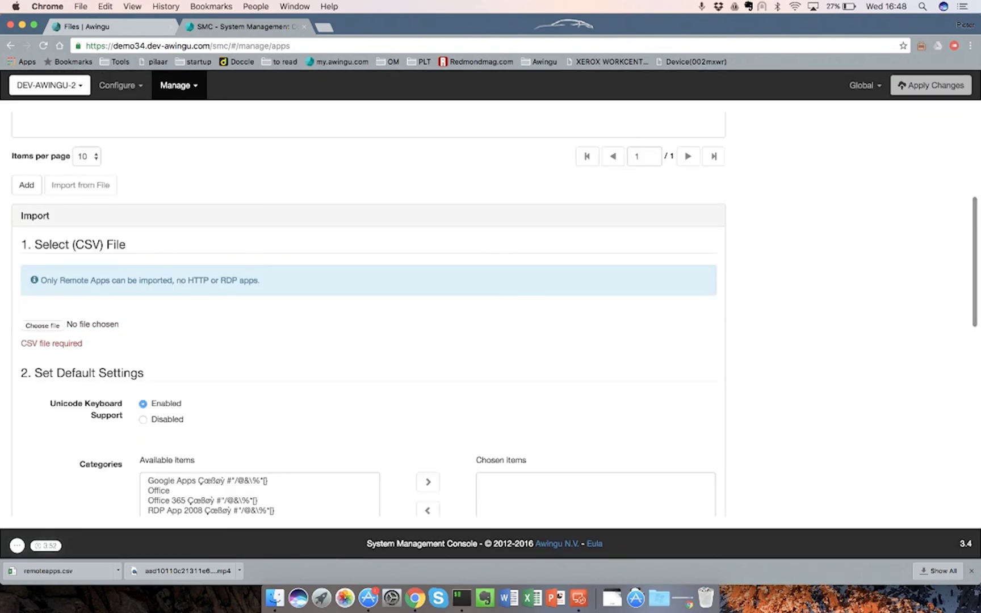
{"action": "left_click", "coordinate": [42, 325]}
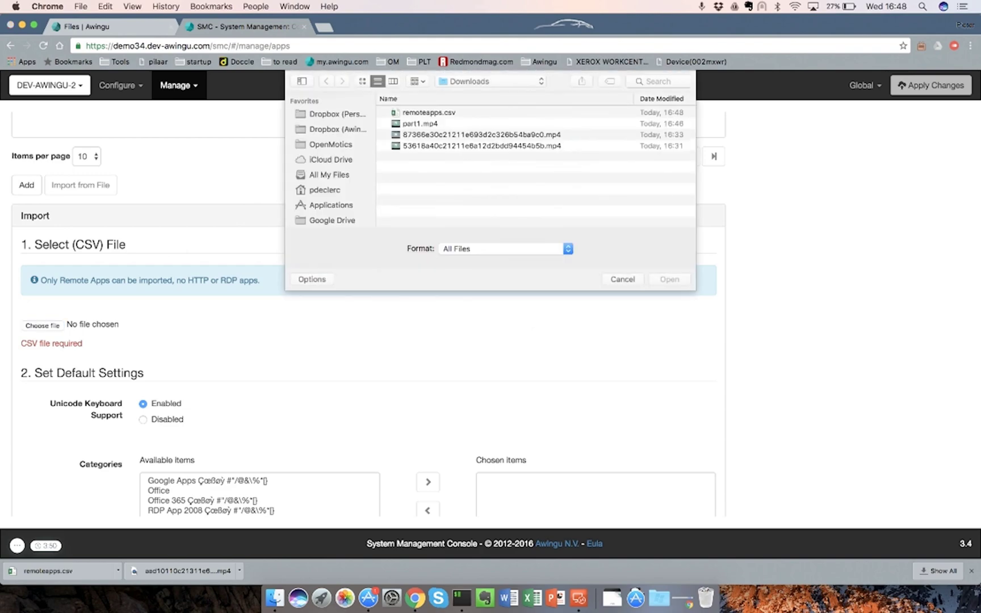
{"action": "left_click", "coordinate": [428, 107]}
{"action": "key", "text": "Return"}
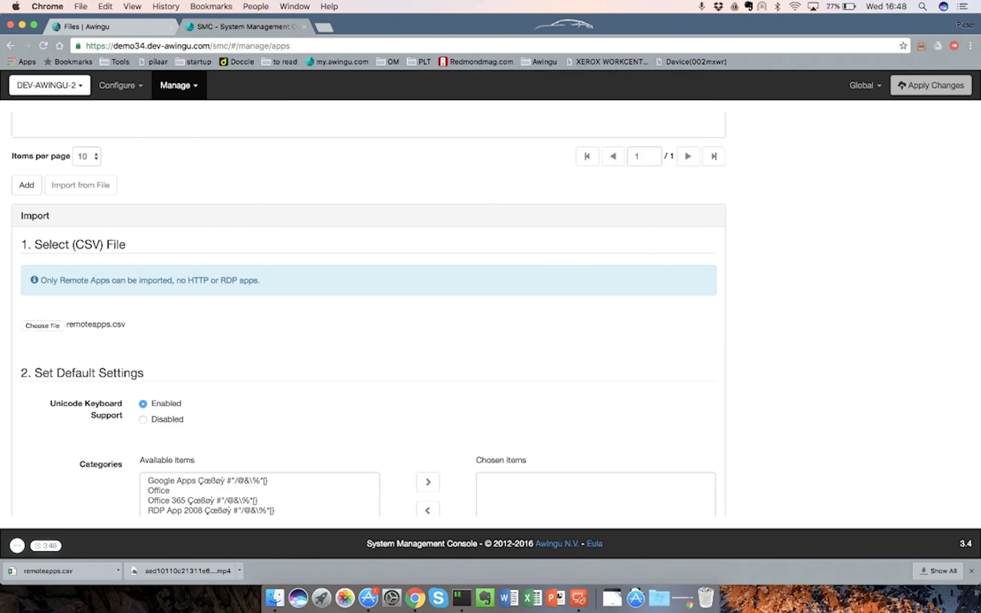
{"action": "scroll", "coordinate": [368, 312], "scroll_direction": "down", "scroll_amount": 4}
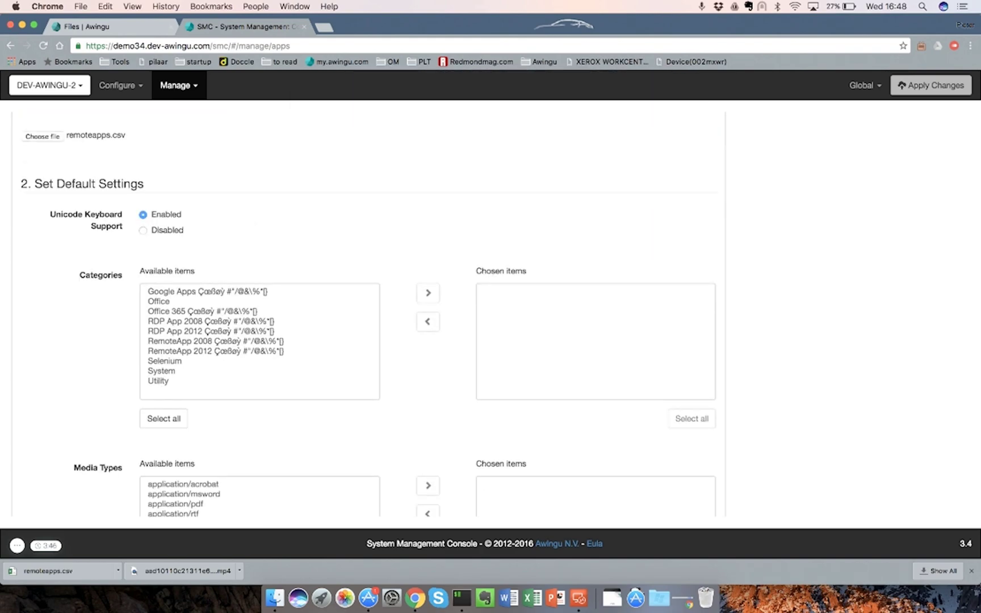
{"action": "scroll", "coordinate": [369, 312], "scroll_direction": "down", "scroll_amount": 2}
{"action": "left_click", "coordinate": [159, 217]}
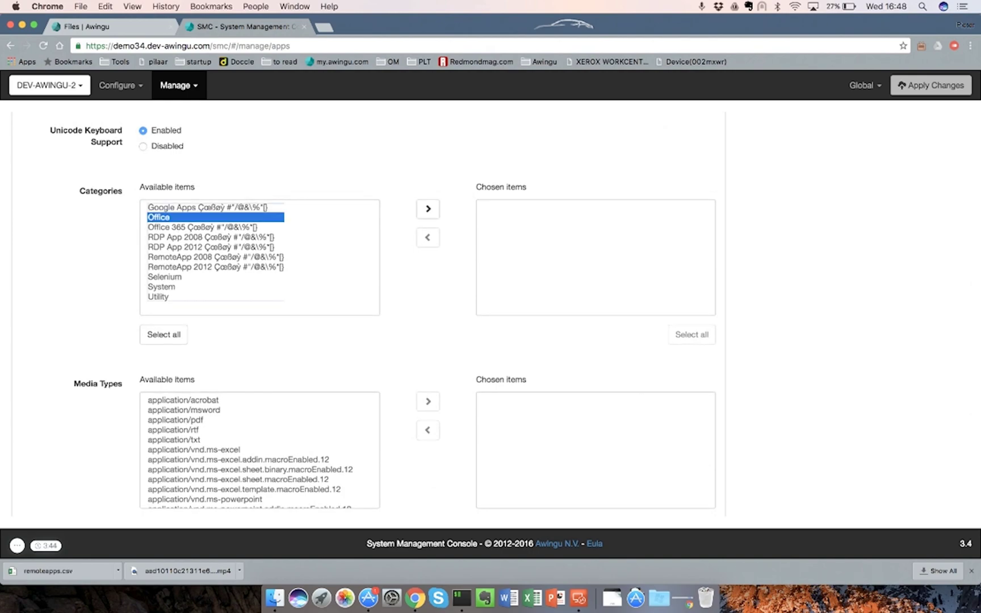
{"action": "left_click", "coordinate": [428, 208]}
Set the server label to app2012r2-1 and the user label to all:
{"action": "scroll", "coordinate": [369, 312], "scroll_direction": "down", "scroll_amount": 7}
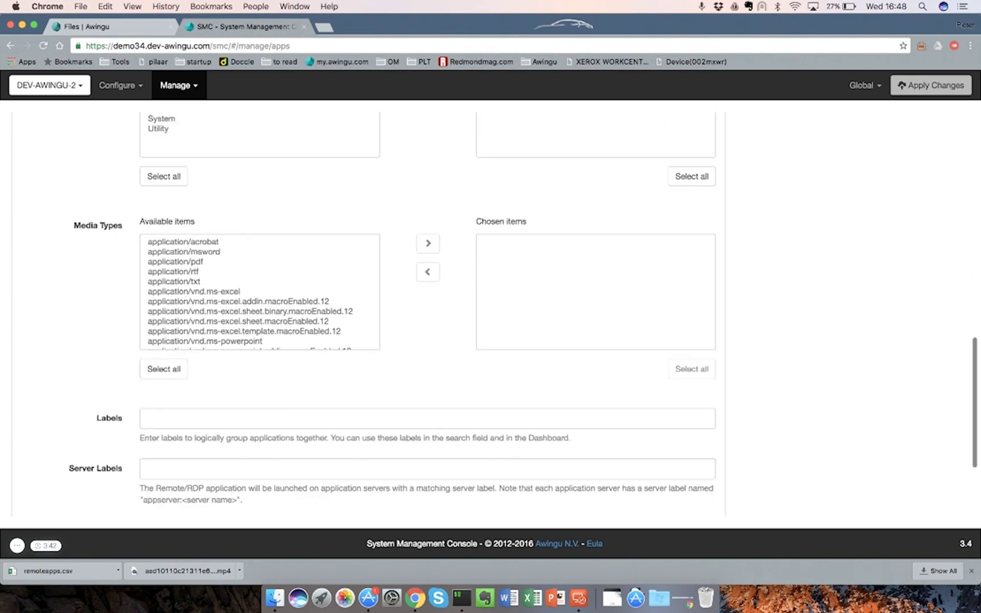
{"action": "left_click", "coordinate": [398, 324]}
{"action": "type", "text": "app"}
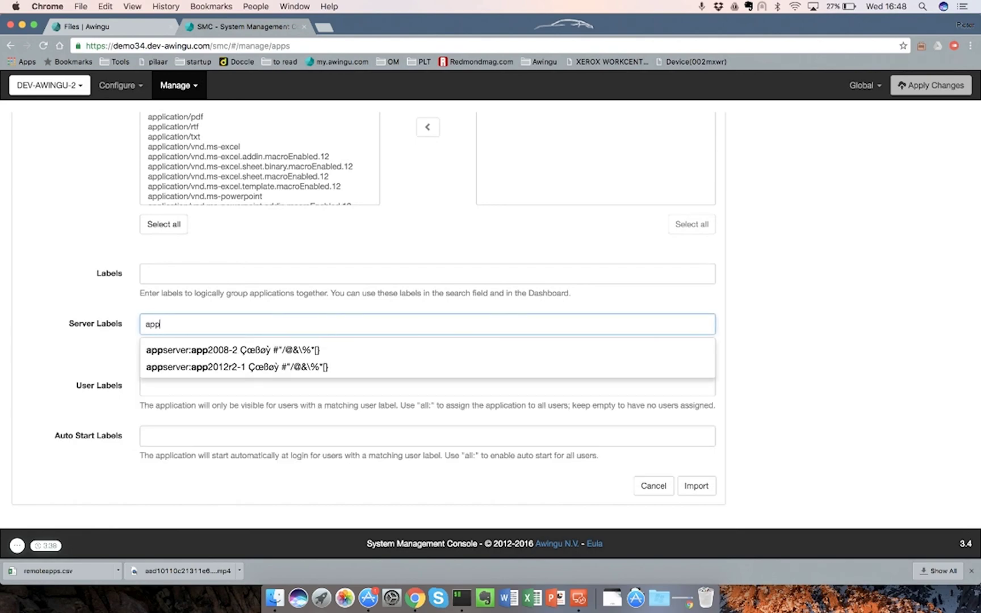
{"action": "key", "text": "Down"}
{"action": "key", "text": "Down"}
{"action": "key", "text": "Return"}
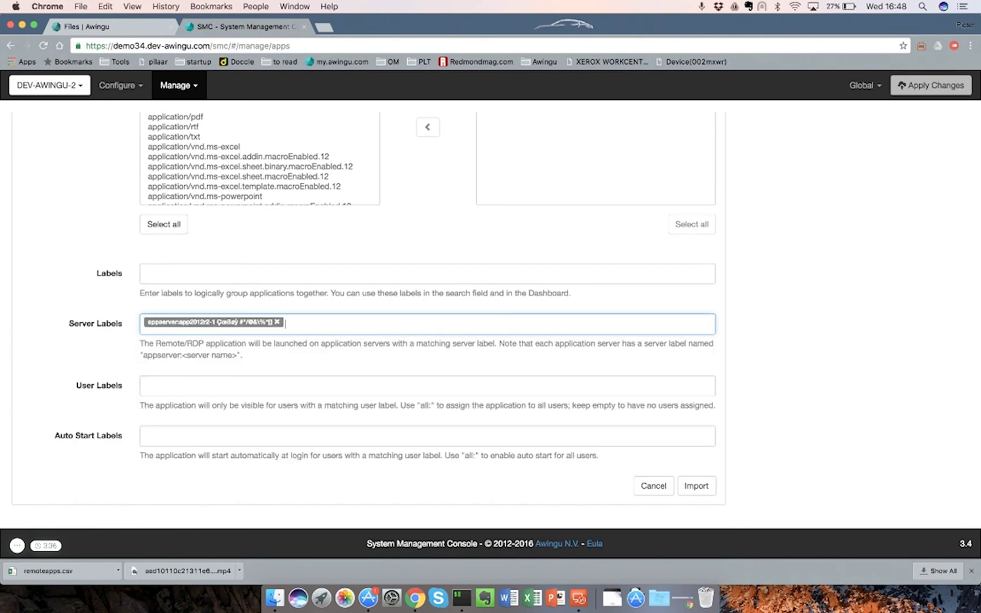
{"action": "left_click", "coordinate": [397, 386]}
{"action": "type", "text": "all:"}
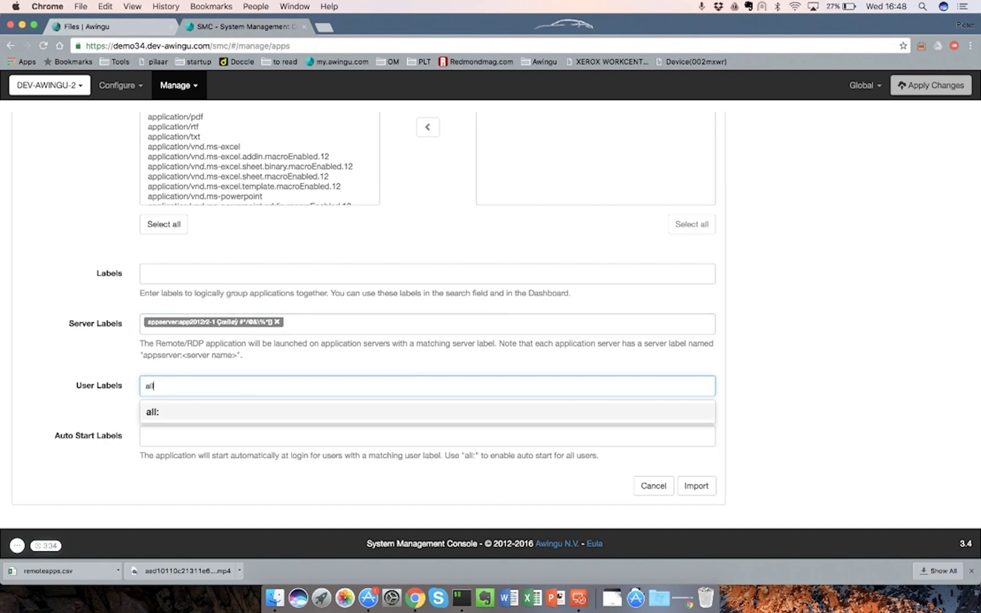
{"action": "key", "text": "Return"}
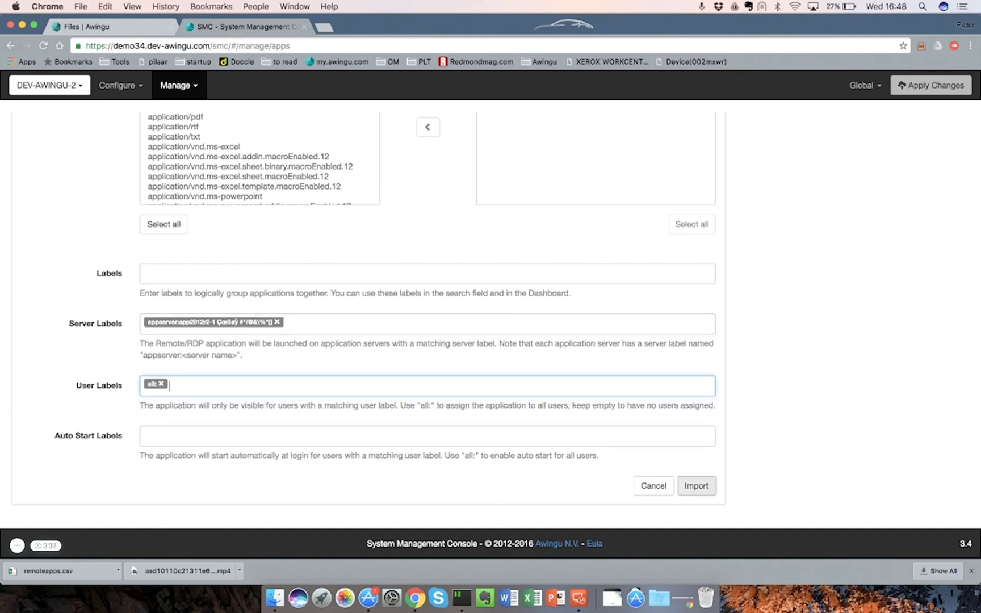
Run the import, page through the new REMOTE-APP applications, and go to the Drives page
{"action": "left_click", "coordinate": [696, 486]}
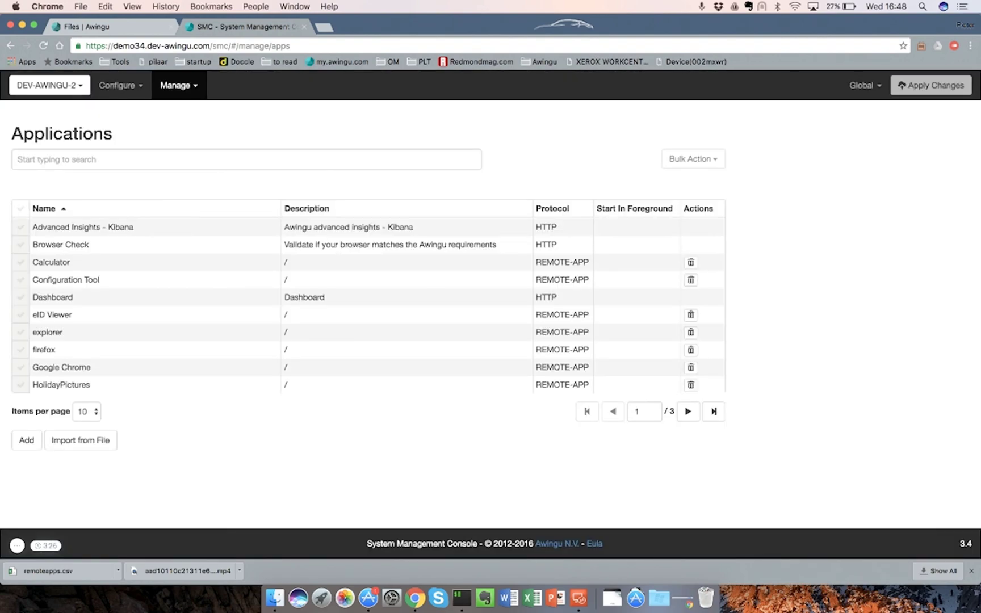
{"action": "left_click", "coordinate": [687, 411]}
{"action": "left_click", "coordinate": [688, 411]}
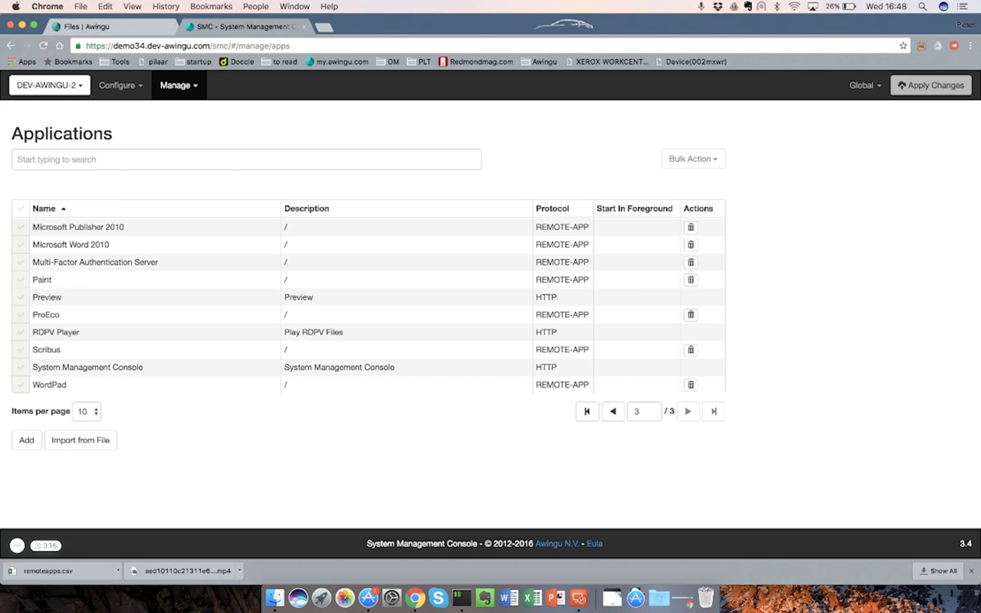
{"action": "left_click", "coordinate": [179, 85]}
{"action": "left_click", "coordinate": [176, 156]}
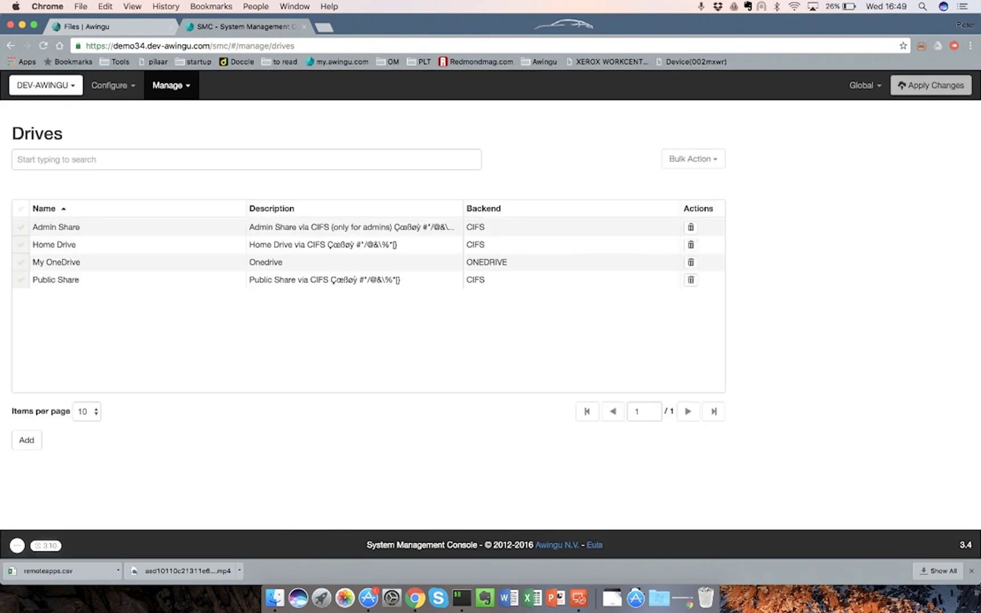
Look through the My OneDrive drive details, then open a new incognito browser window
{"action": "left_click", "coordinate": [56, 262]}
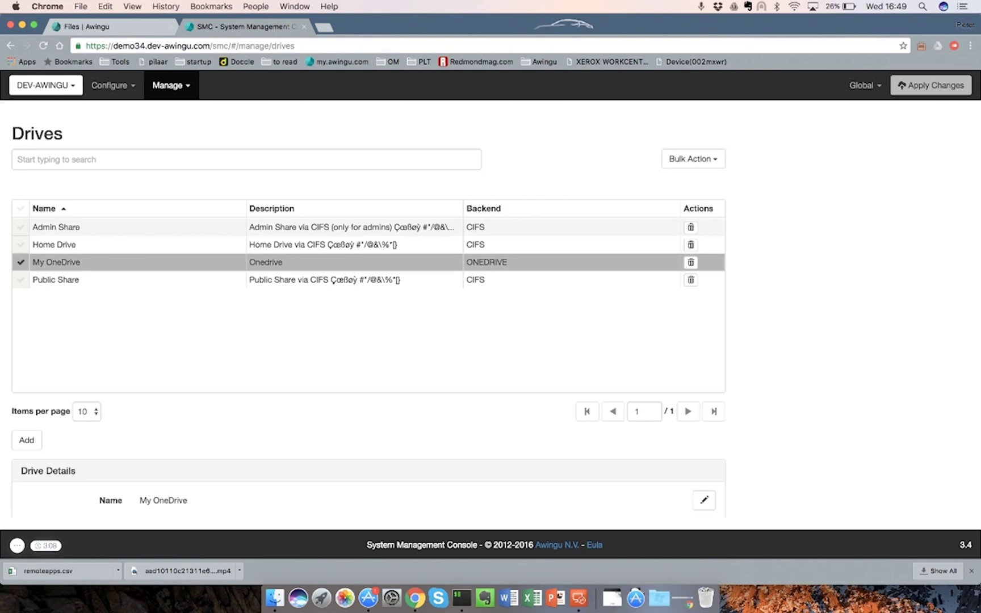
{"action": "scroll", "coordinate": [368, 312], "scroll_direction": "down", "scroll_amount": 5}
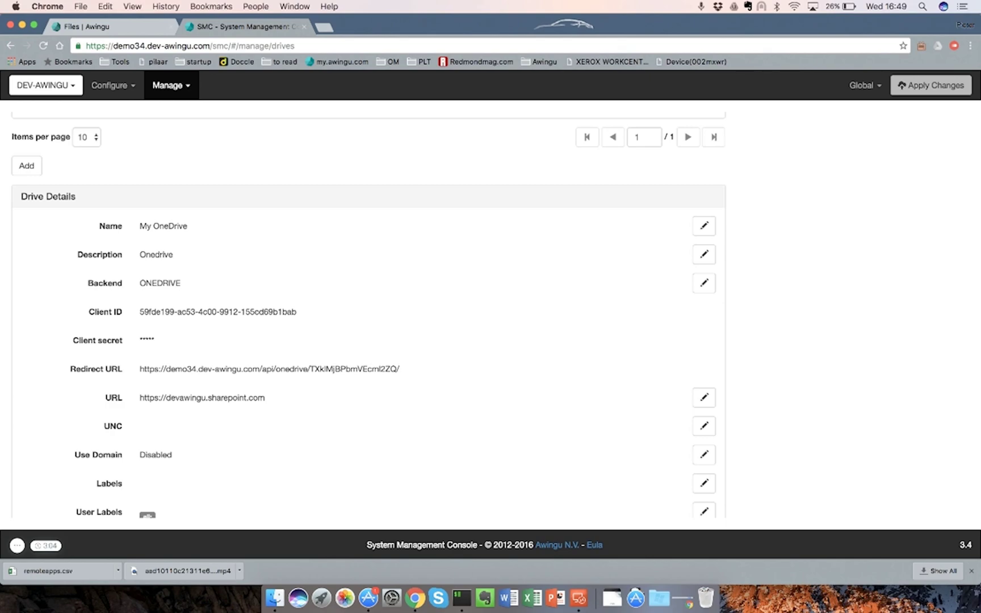
{"action": "scroll", "coordinate": [369, 312], "scroll_direction": "down", "scroll_amount": 1}
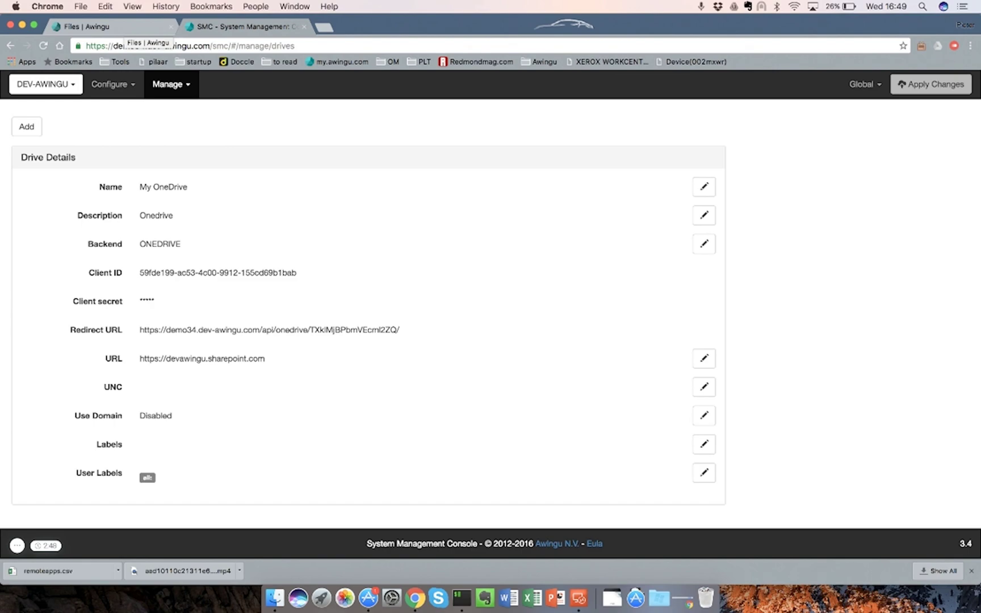
{"action": "key", "text": "super+shift+n"}
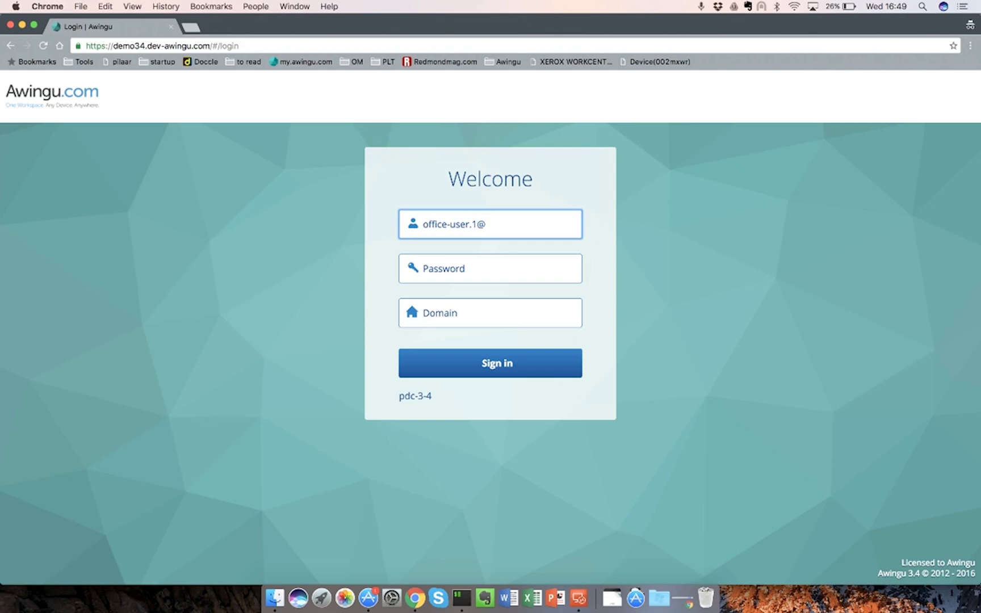
Sign in with the regular user's username and password, then open My OneDrive under Files
{"action": "key", "text": "BackSpace"}
{"action": "key", "text": "Tab"}
{"action": "type", "text": "••••••••••"}
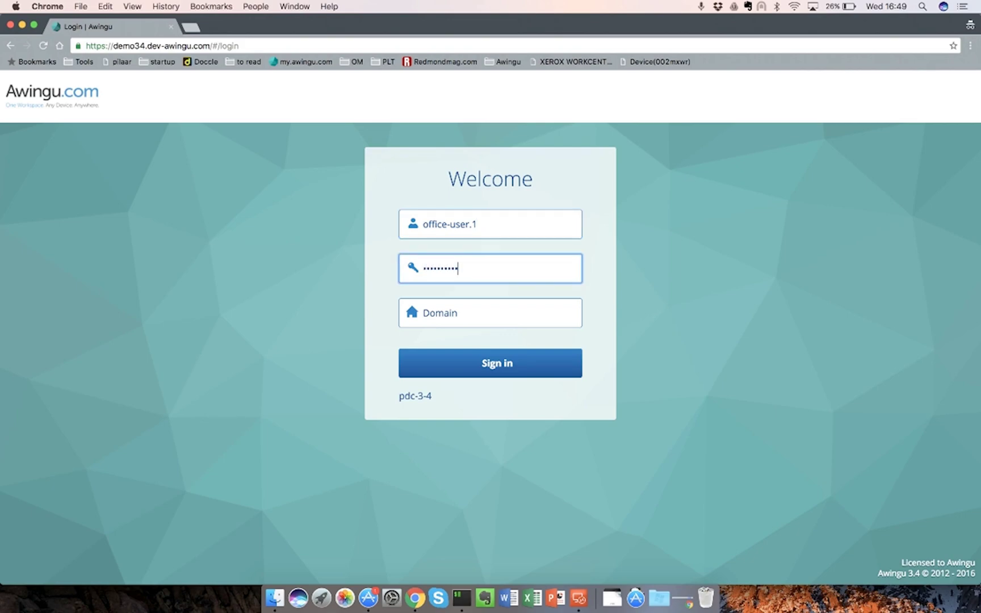
{"action": "key", "text": "Return"}
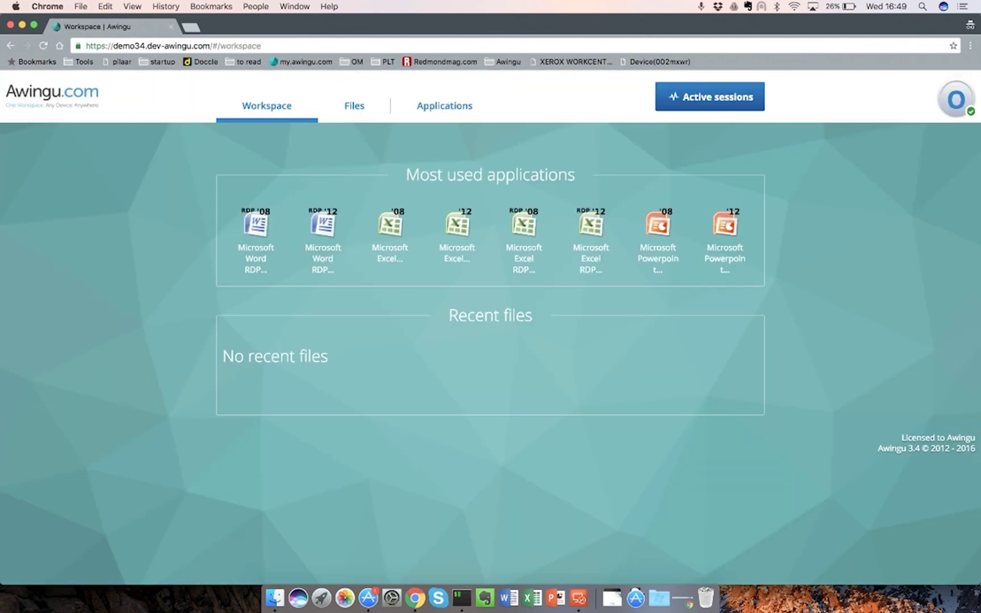
{"action": "left_click", "coordinate": [355, 105]}
{"action": "left_click", "coordinate": [260, 243]}
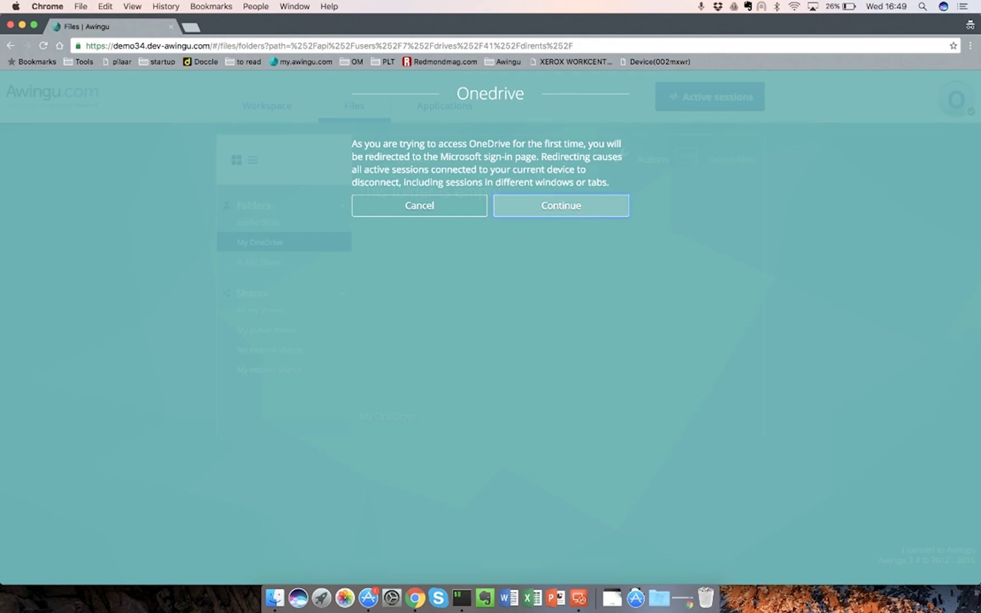
Continue to Microsoft sign-in, log in with the account e-mail and password, and accept the permissions
{"action": "left_click", "coordinate": [561, 206]}
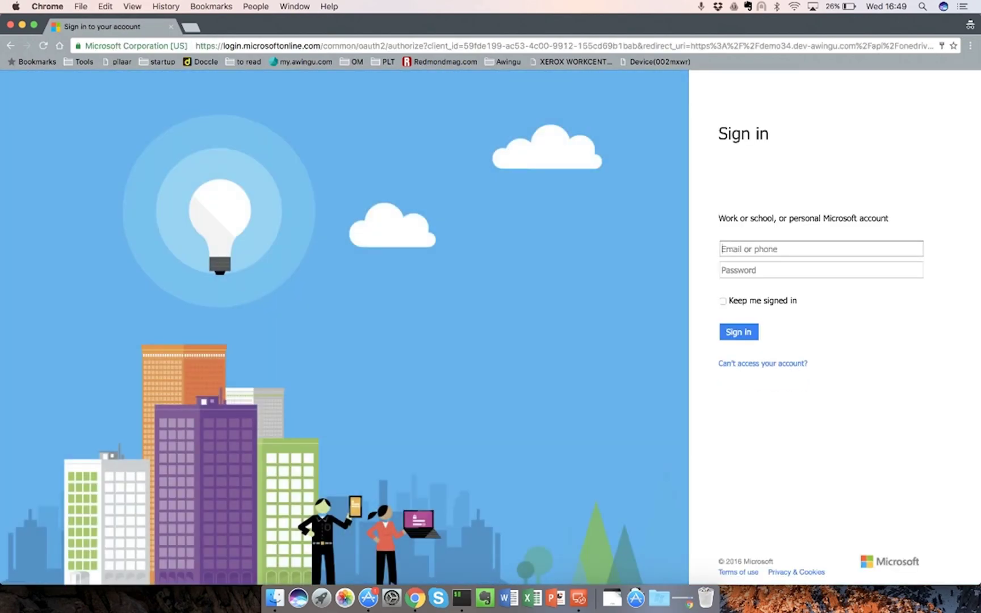
{"action": "left_click", "coordinate": [817, 248]}
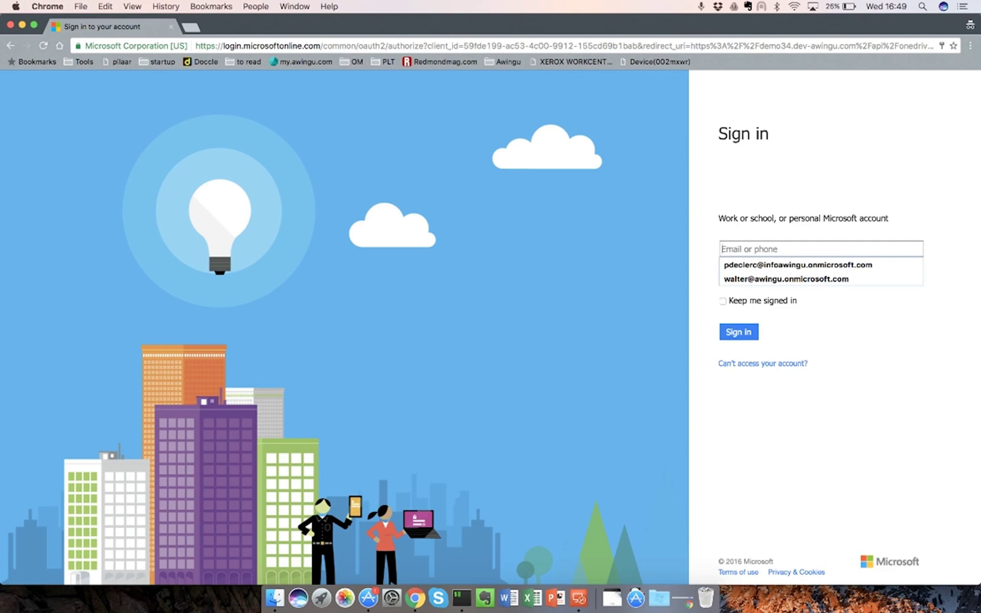
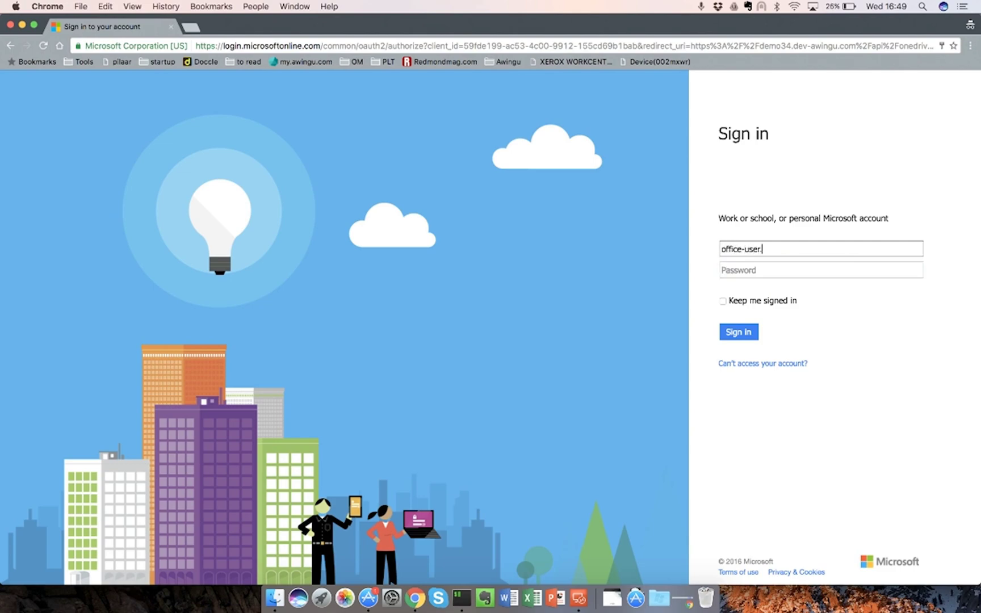
{"action": "key", "text": "Tab"}
{"action": "type", "text": "•••"}
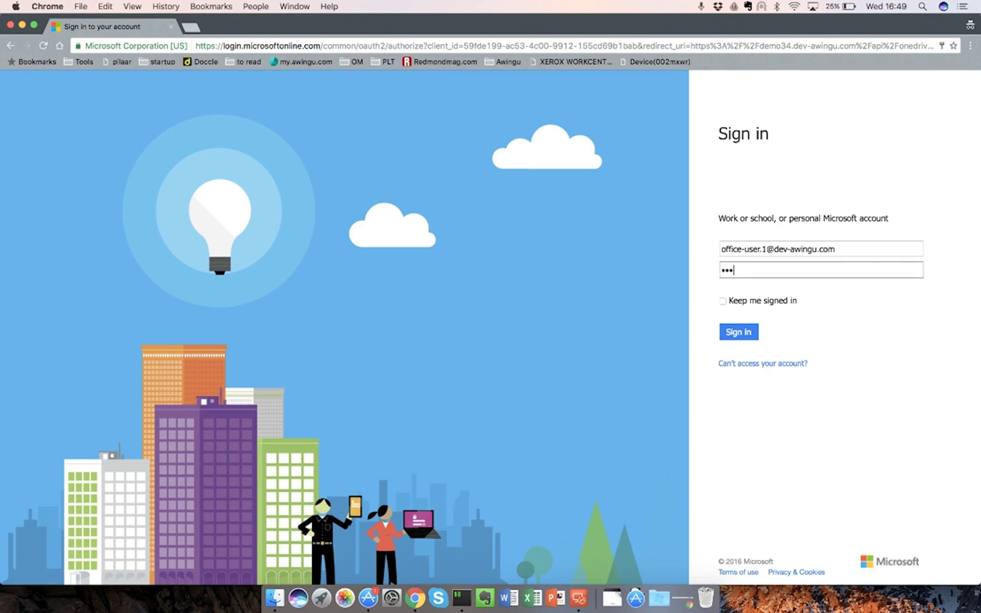
{"action": "type", "text": "•••••••"}
{"action": "key", "text": "Return"}
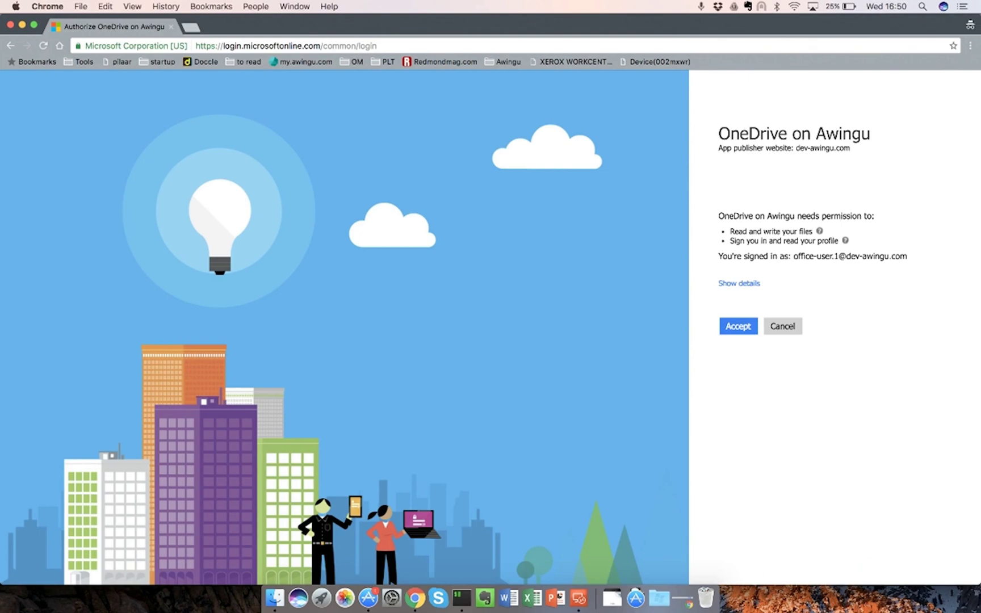
{"action": "key", "text": "Return"}
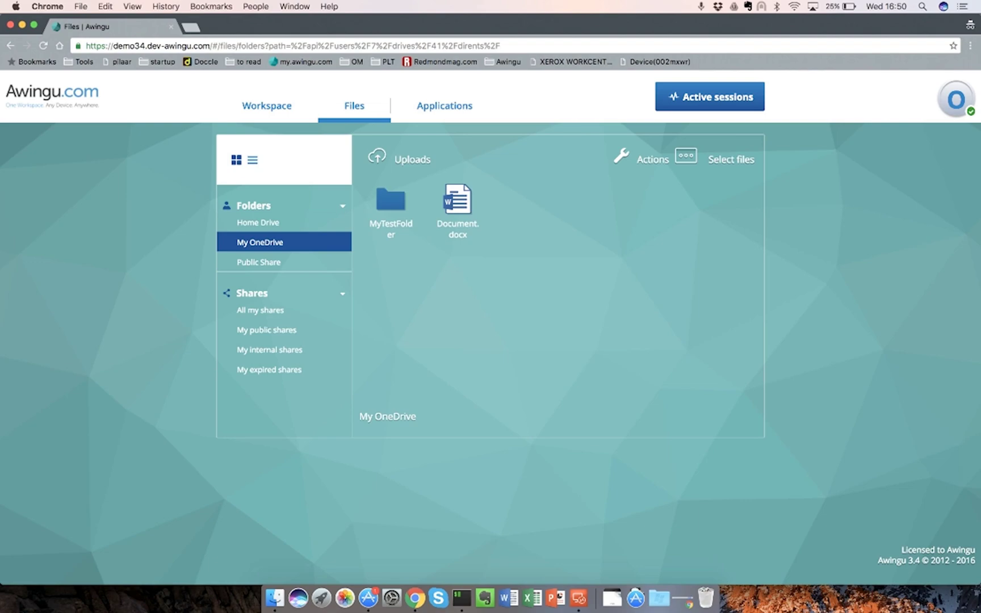
Open a new browser tab and begin entering the portal.office.com address
{"action": "key", "text": "super+t"}
{"action": "type", "text": "port"}
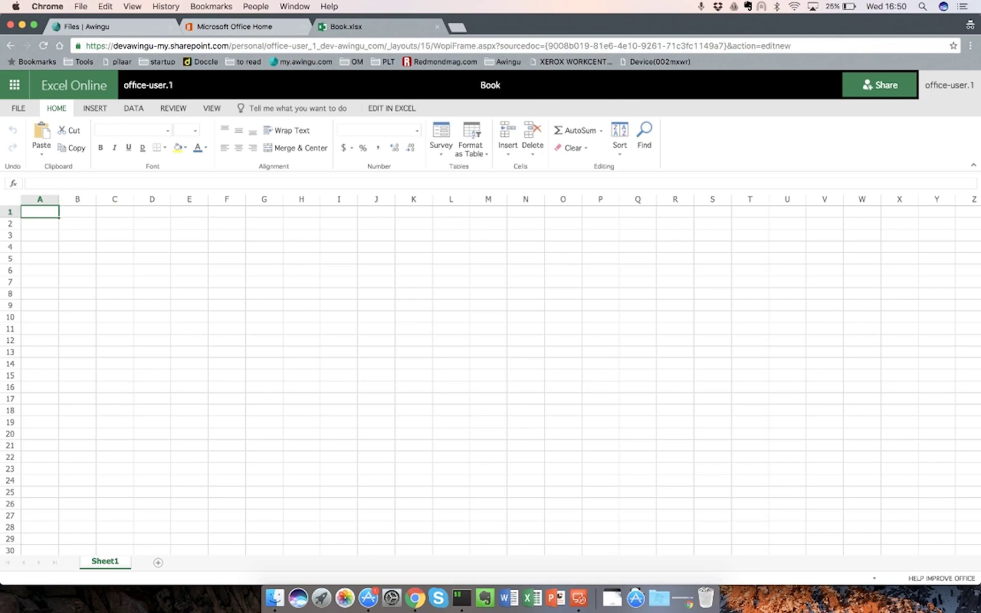
Enter 'This is a test' in cell A1, then return to the OneDrive file list
{"action": "type", "text": "This is a test"}
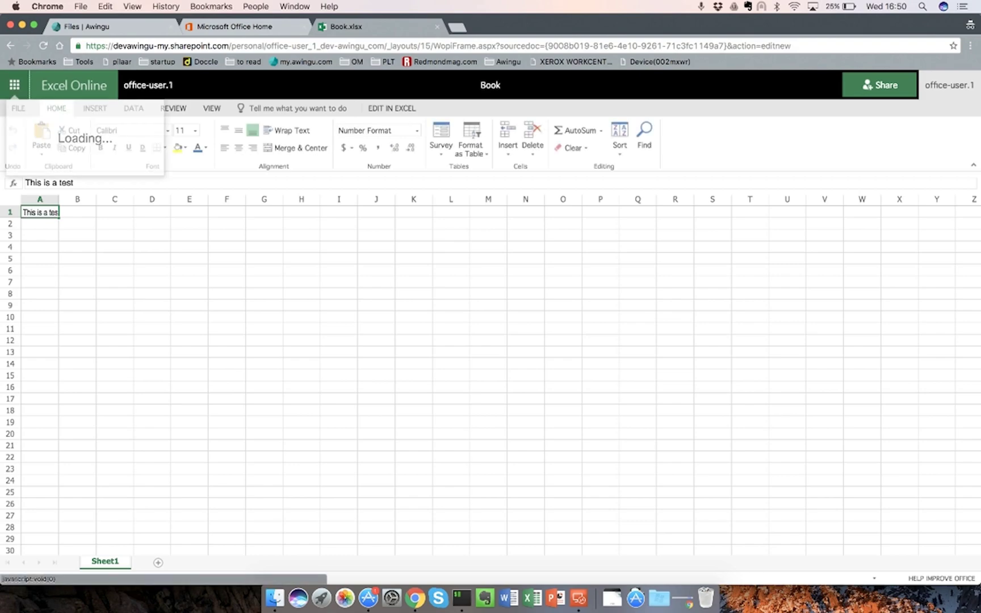
{"action": "left_click", "coordinate": [147, 225]}
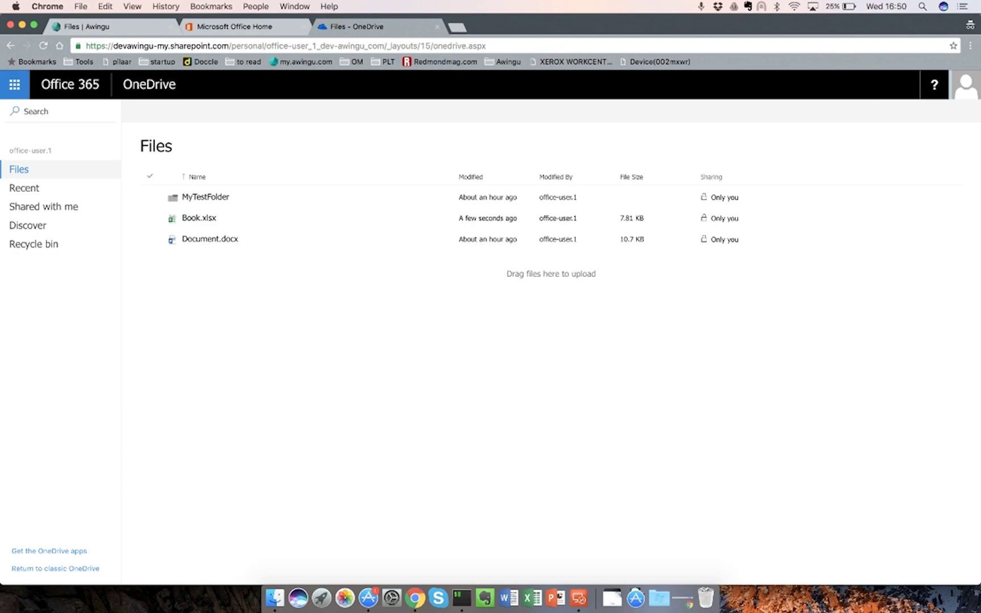
Switch back to the Files | Awingu tab
{"action": "left_click", "coordinate": [86, 26]}
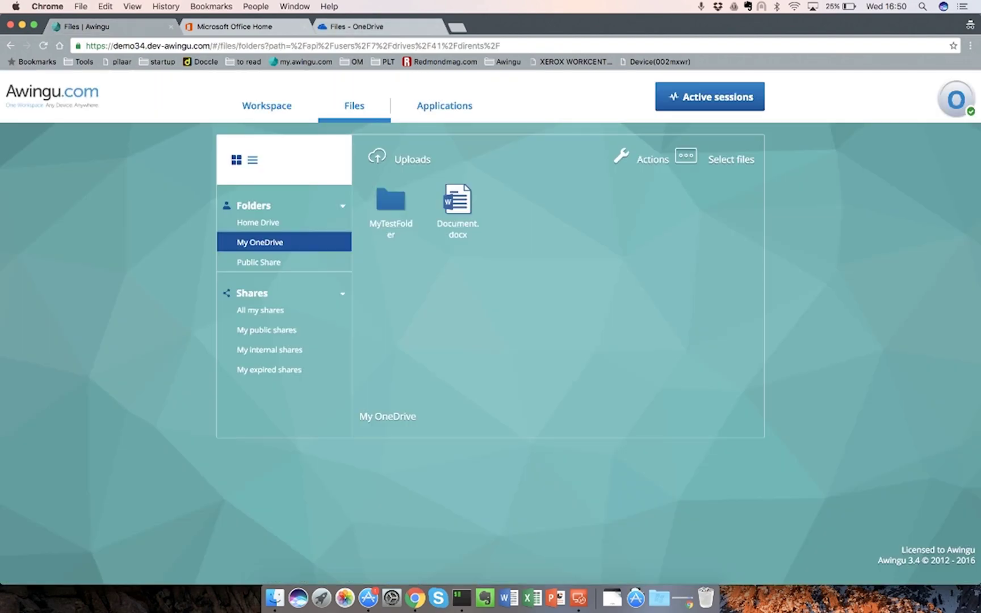